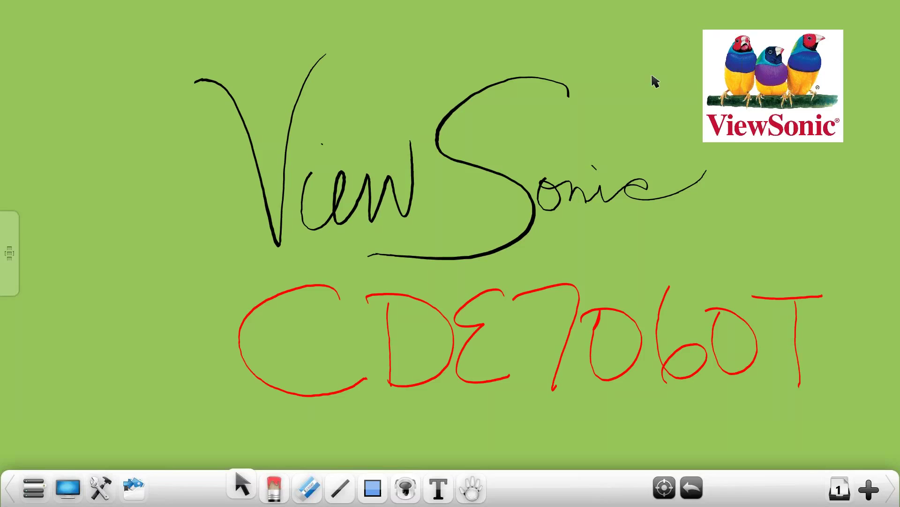
Flip the toolbar layout to the opposite side and back, twice.
{"action": "left_click", "coordinate": [890, 489]}
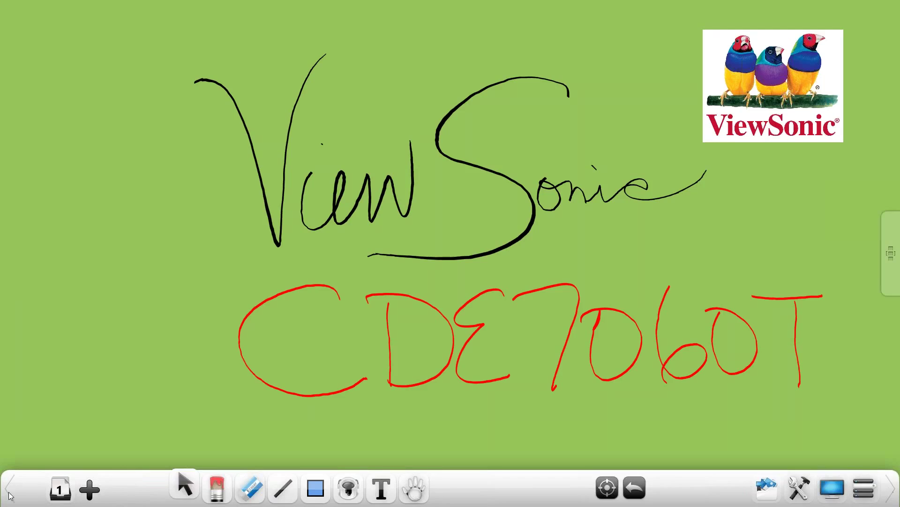
{"action": "left_click", "coordinate": [10, 495]}
{"action": "left_click", "coordinate": [894, 498]}
{"action": "left_click", "coordinate": [7, 497]}
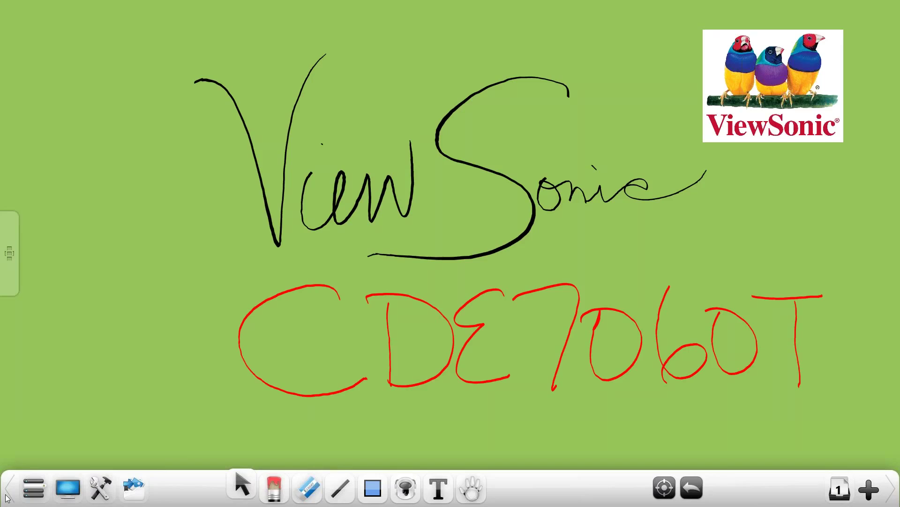
Browse the main menu's import options and help and registration options.
{"action": "left_click", "coordinate": [26, 495]}
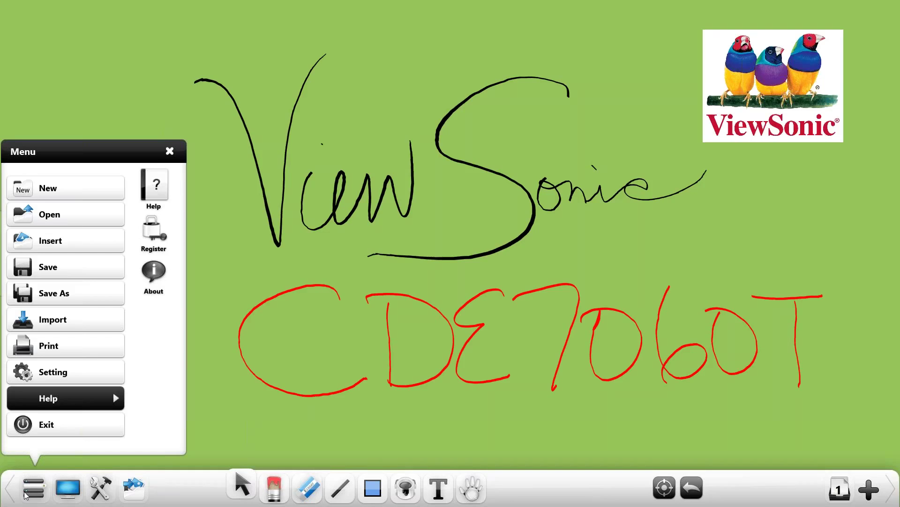
{"action": "left_click", "coordinate": [103, 320]}
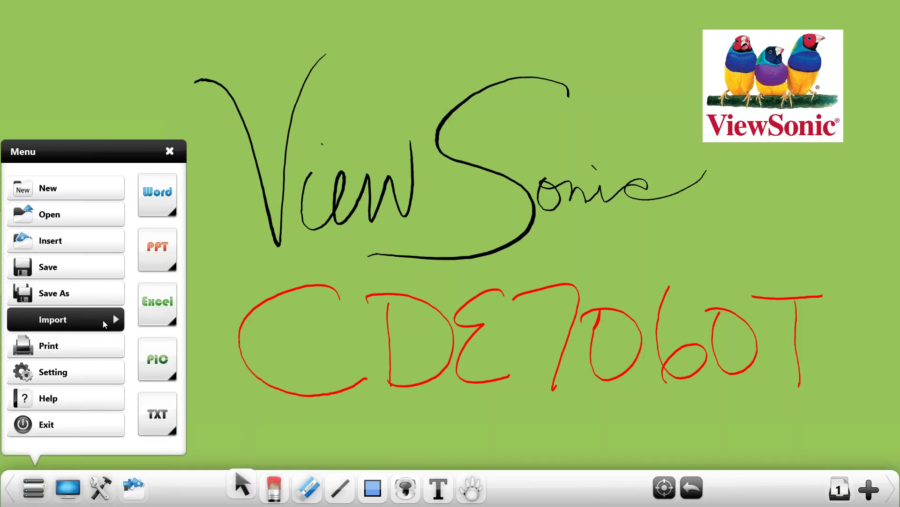
{"action": "left_click", "coordinate": [102, 402]}
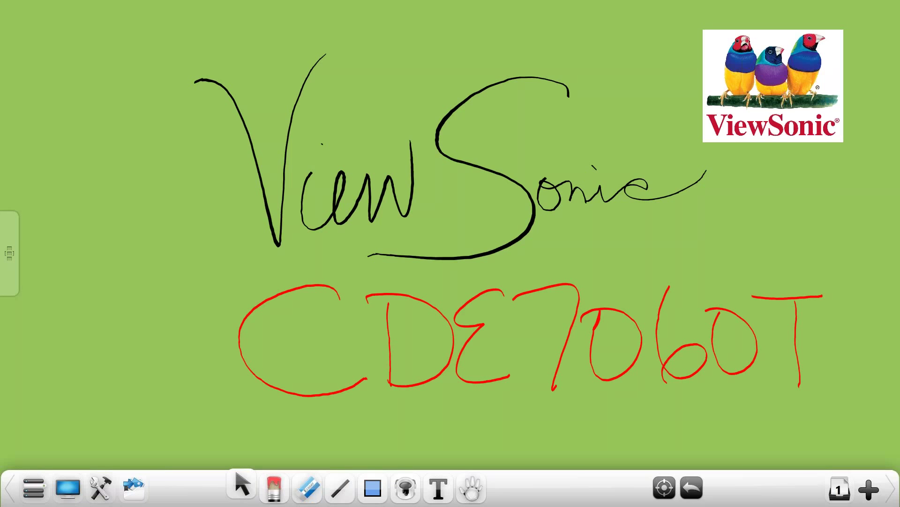
Switch to desktop annotation mode over the CDE7060T product web page.
{"action": "left_click", "coordinate": [68, 487]}
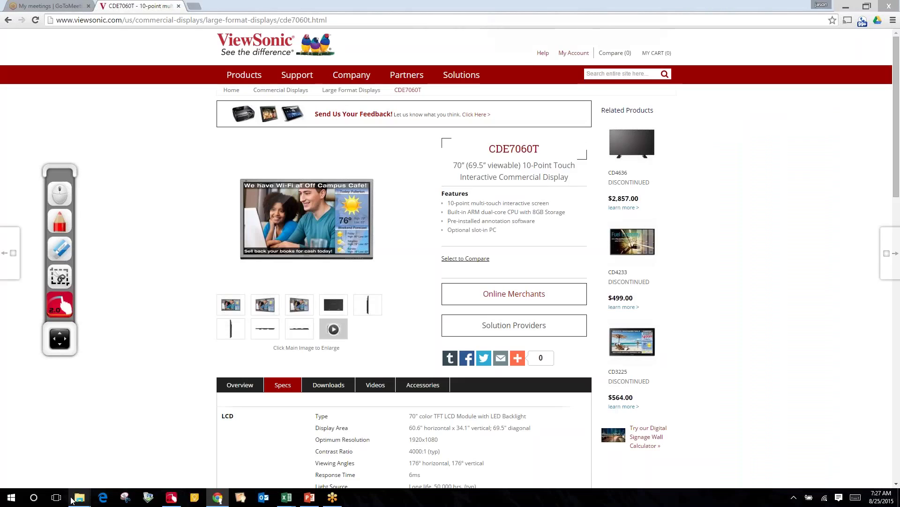
{"action": "scroll", "coordinate": [348, 393], "scroll_direction": "down", "scroll_amount": 3}
{"action": "scroll", "coordinate": [349, 393], "scroll_direction": "up", "scroll_amount": 3}
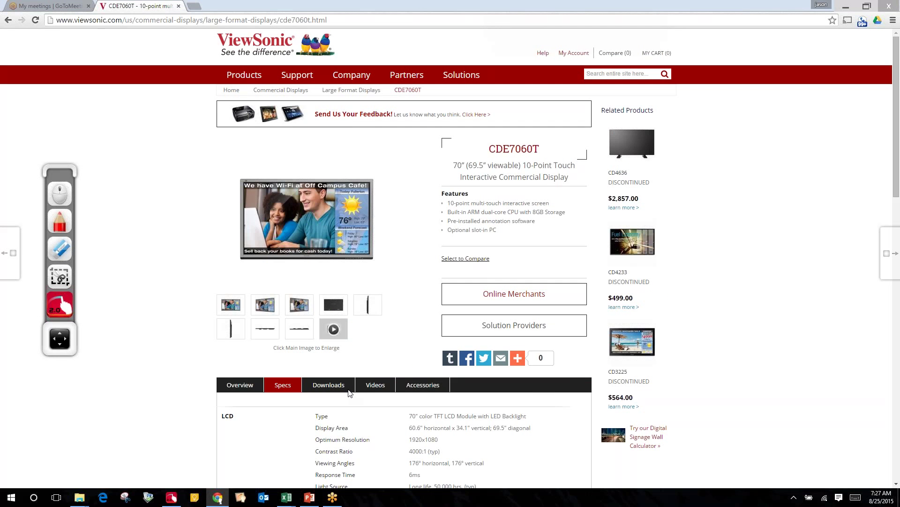
With a cyan pen, circle the product image and draw a stroke across the Features list.
{"action": "left_click", "coordinate": [59, 220]}
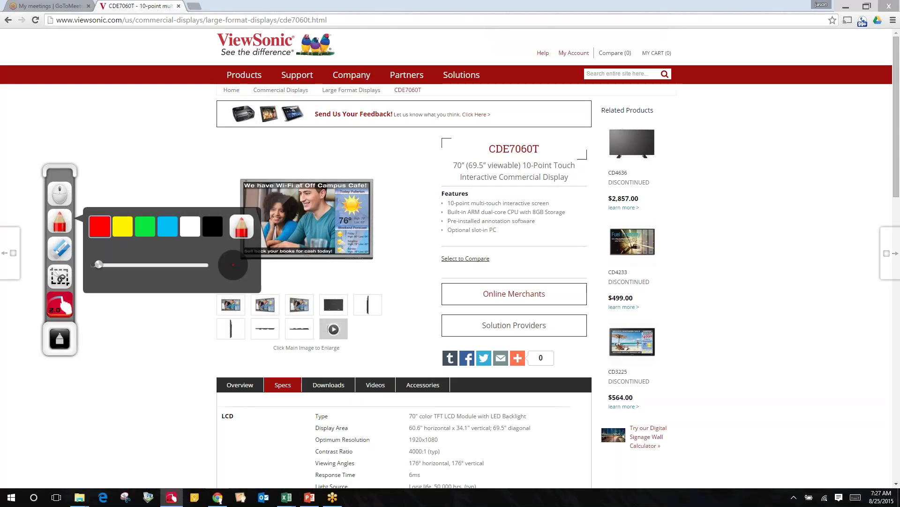
{"action": "left_click", "coordinate": [168, 227]}
{"action": "mouse_move", "coordinate": [367, 161]}
{"action": "left_mouse_down"}
{"action": "mouse_move", "coordinate": [258, 152]}
{"action": "mouse_move", "coordinate": [203, 277]}
{"action": "mouse_move", "coordinate": [413, 245]}
{"action": "mouse_move", "coordinate": [316, 157]}
{"action": "left_mouse_up"}
{"action": "mouse_move", "coordinate": [759, 219]}
{"action": "left_mouse_down"}
{"action": "mouse_move", "coordinate": [503, 218]}
{"action": "mouse_move", "coordinate": [419, 231]}
{"action": "mouse_move", "coordinate": [505, 252]}
{"action": "left_mouse_up"}
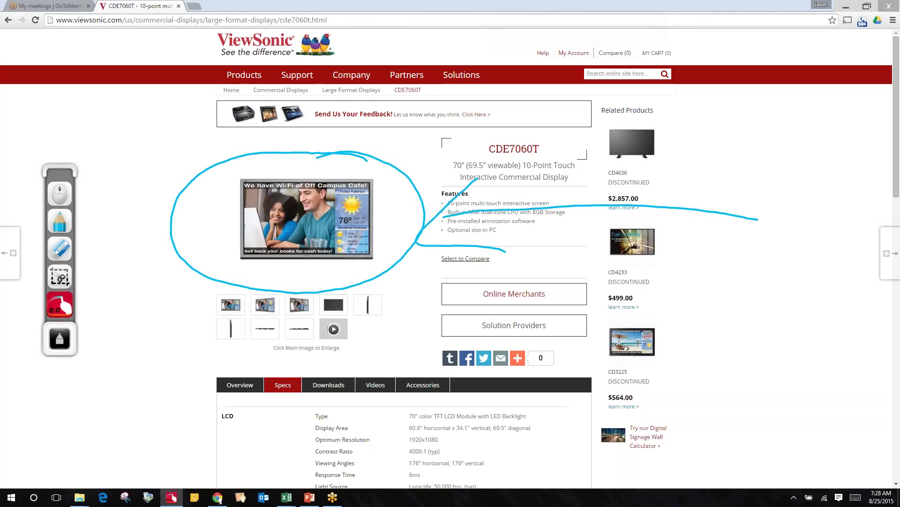
Erase both cyan strokes using the area eraser.
{"action": "left_click", "coordinate": [60, 248]}
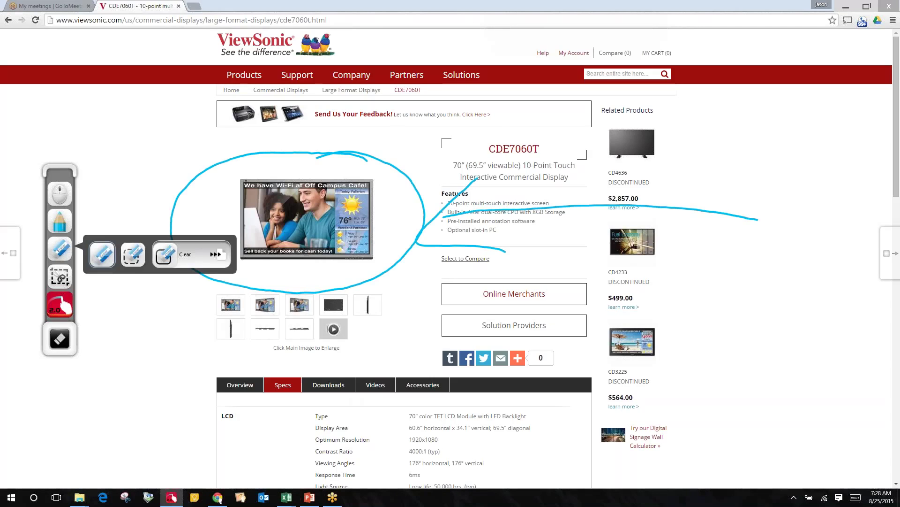
{"action": "left_click", "coordinate": [133, 255]}
{"action": "mouse_move", "coordinate": [488, 150]}
{"action": "left_mouse_down"}
{"action": "mouse_move", "coordinate": [197, 133]}
{"action": "mouse_move", "coordinate": [392, 317]}
{"action": "left_mouse_up"}
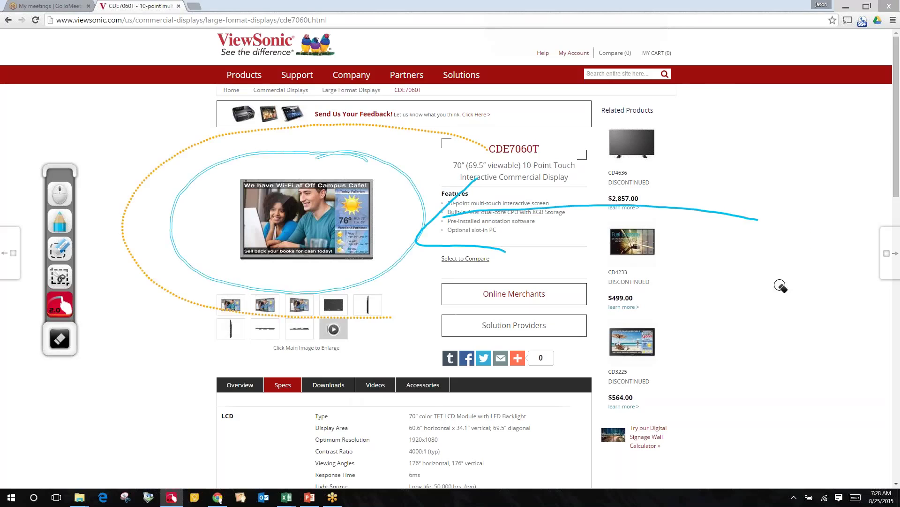
{"action": "mouse_move", "coordinate": [781, 286]}
{"action": "left_mouse_down"}
{"action": "mouse_move", "coordinate": [503, 135]}
{"action": "mouse_move", "coordinate": [374, 141]}
{"action": "left_mouse_up"}
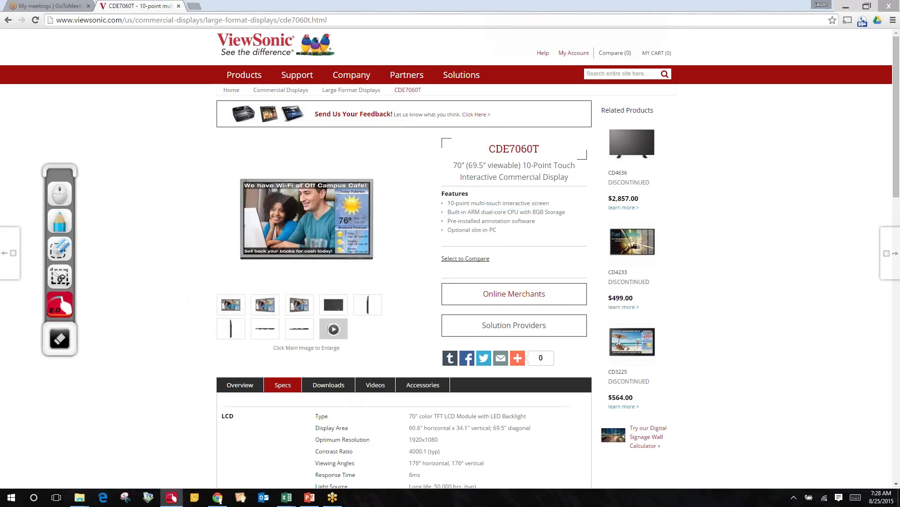
Capture a rectangle around the CDE7060T product image and place it on the whiteboard page.
{"action": "left_click", "coordinate": [67, 280]}
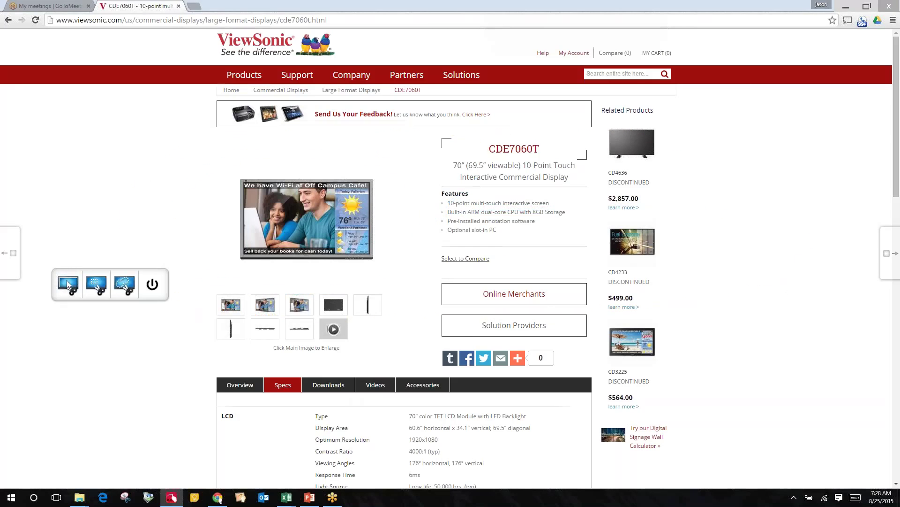
{"action": "left_click", "coordinate": [100, 294]}
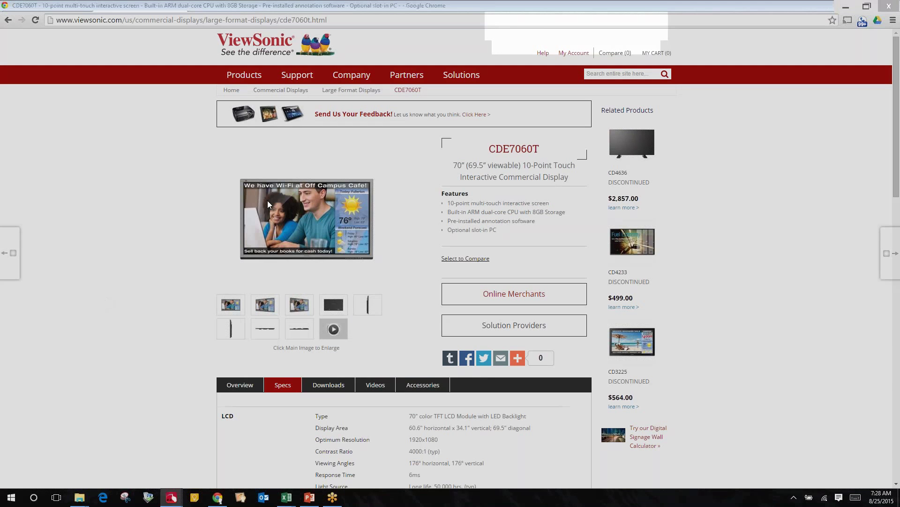
{"action": "left_click_drag", "start_coordinate": [233, 176], "coordinate": [374, 263]}
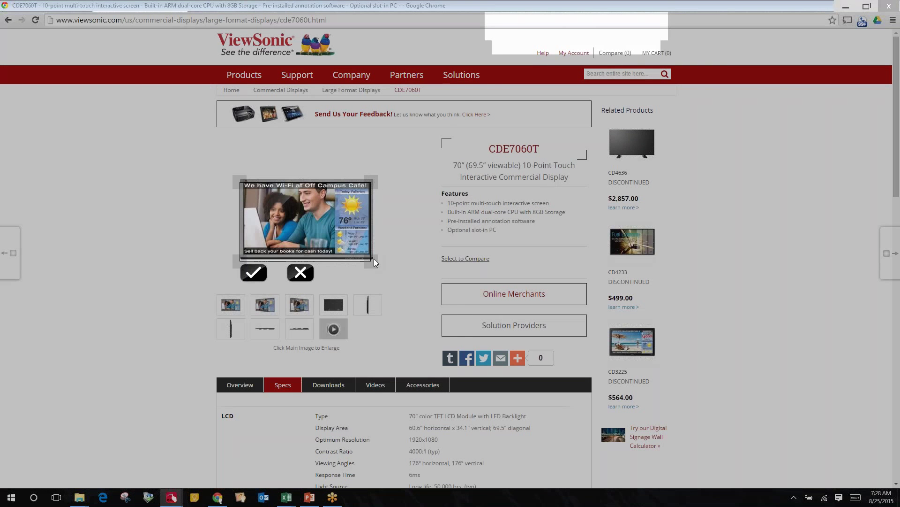
{"action": "left_click", "coordinate": [253, 272]}
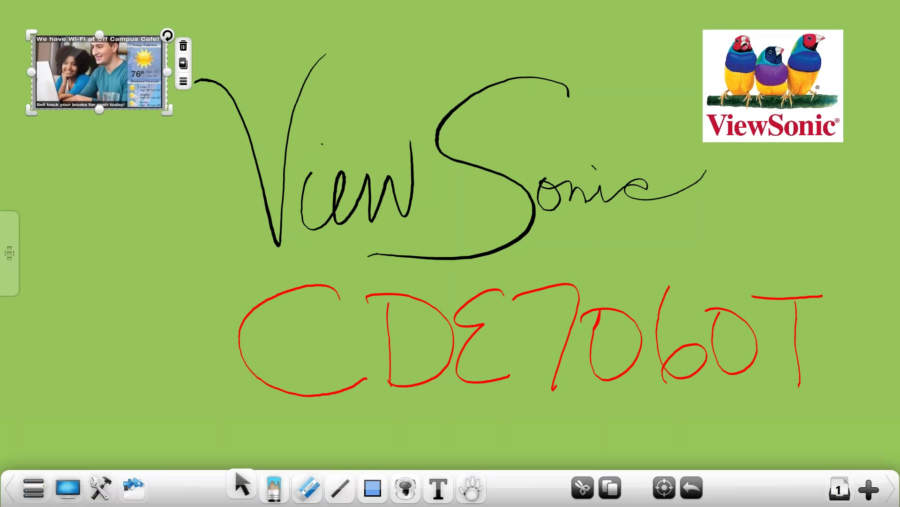
{"action": "left_click", "coordinate": [68, 487]}
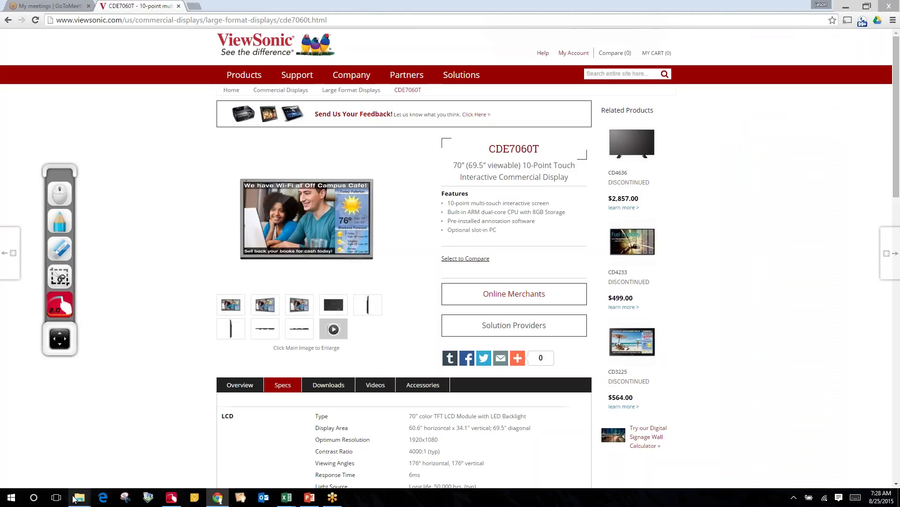
{"action": "left_click", "coordinate": [60, 310]}
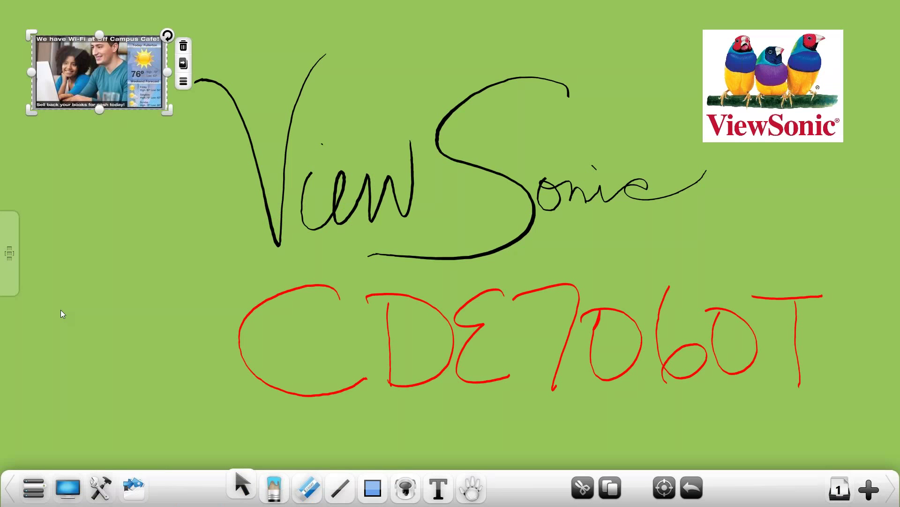
Browse the Treasure Box's Background Themes, Disciplines and Mini Tools, ending on Shortcuts.
{"action": "left_click", "coordinate": [99, 494]}
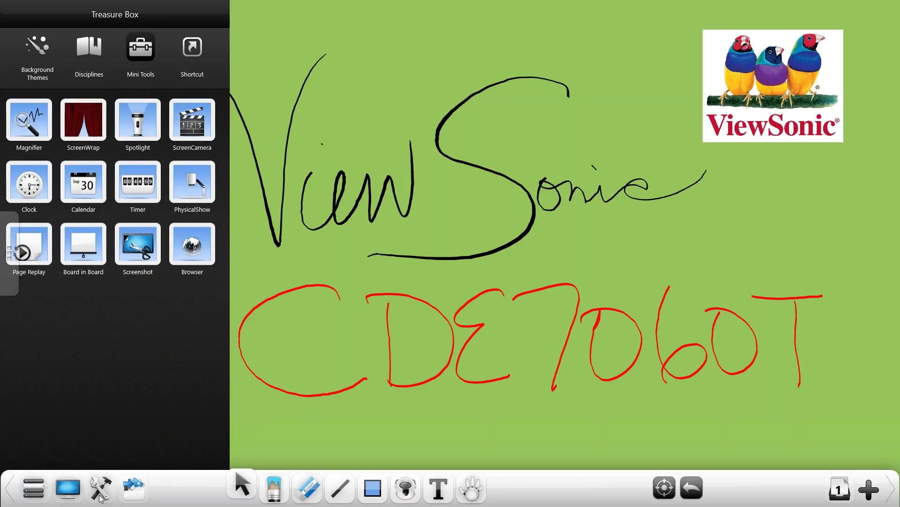
{"action": "left_click", "coordinate": [36, 59]}
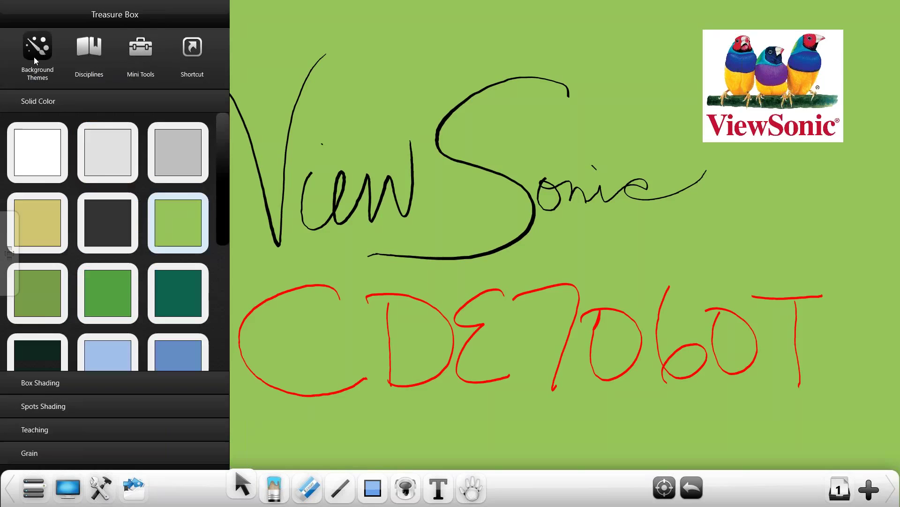
{"action": "left_click", "coordinate": [88, 51]}
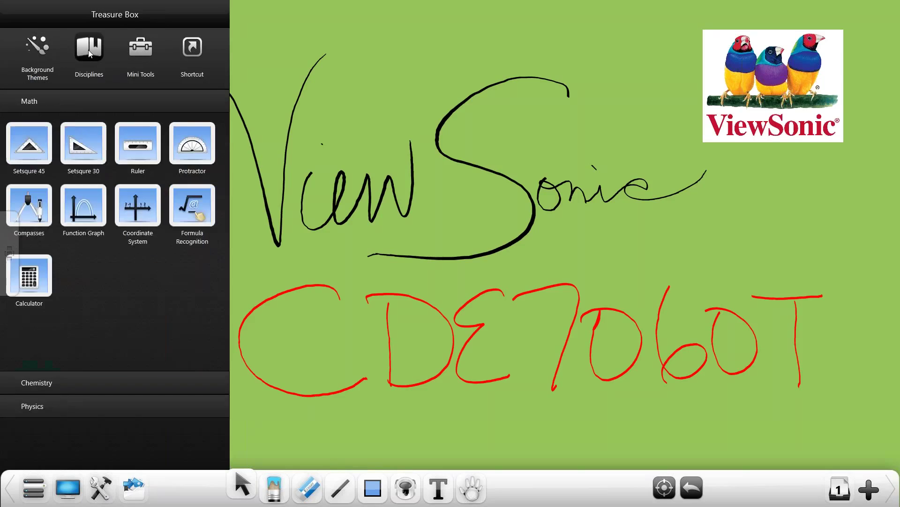
{"action": "left_click", "coordinate": [141, 52]}
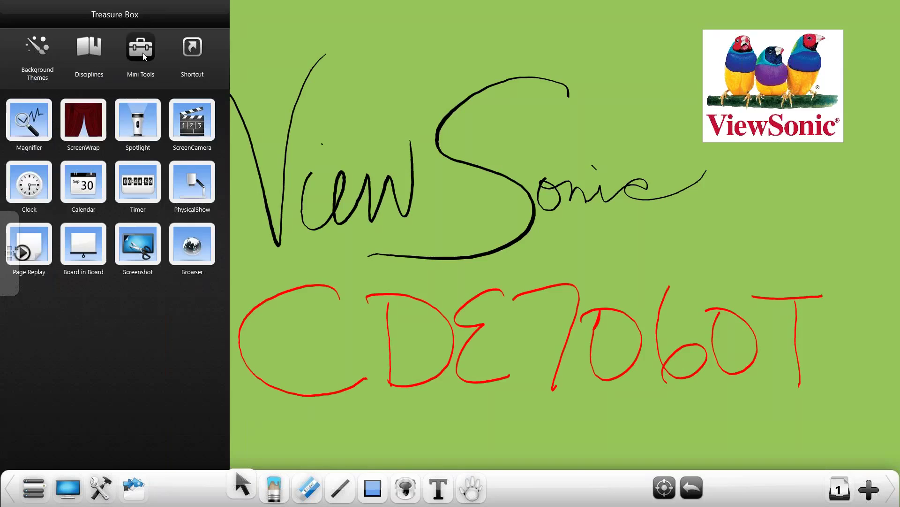
{"action": "left_click", "coordinate": [200, 52]}
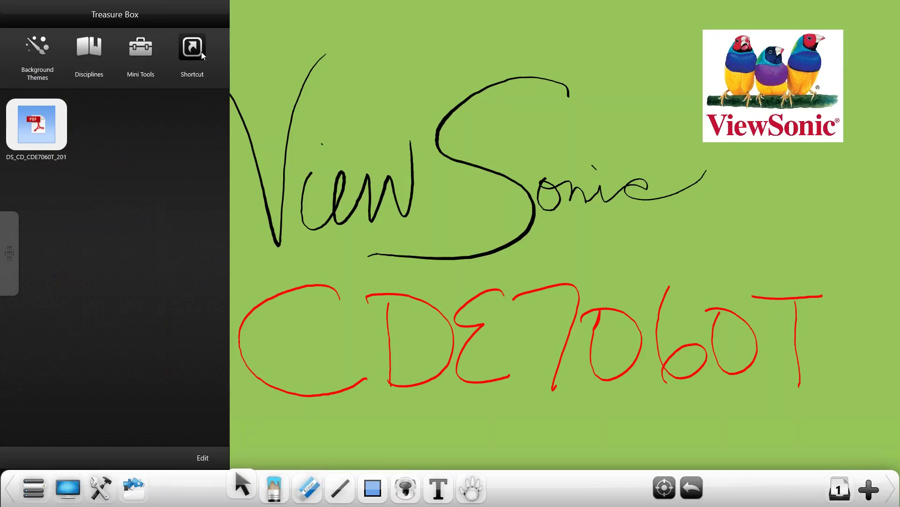
Browse the Resource Bank's favourite folders and personal resource collection.
{"action": "left_click", "coordinate": [140, 496]}
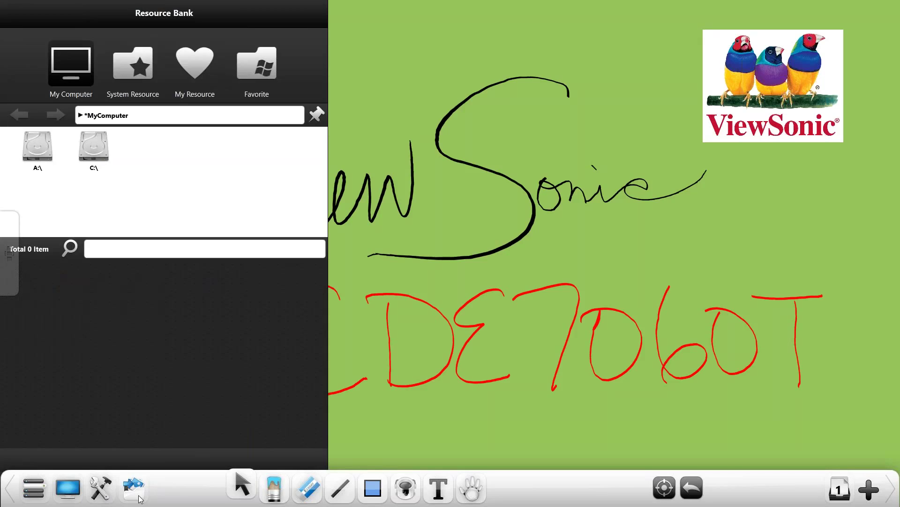
{"action": "left_click", "coordinate": [266, 73]}
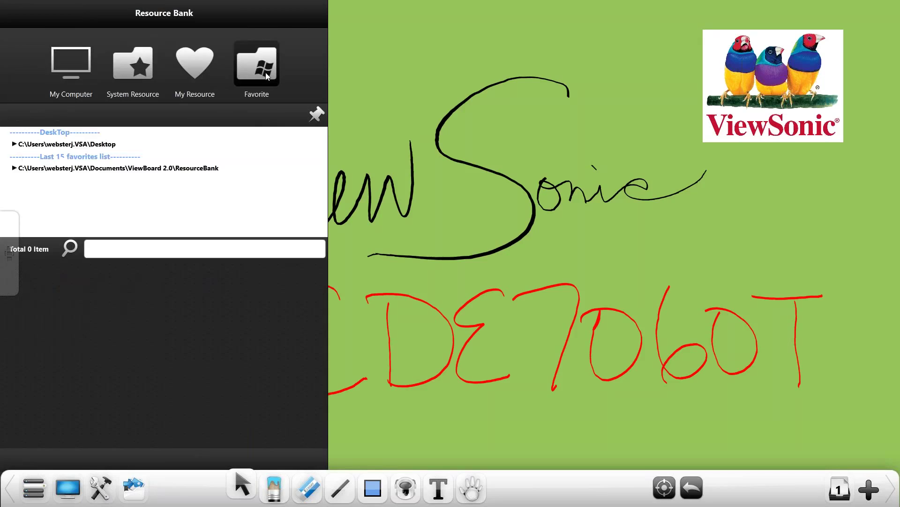
{"action": "left_click", "coordinate": [214, 75]}
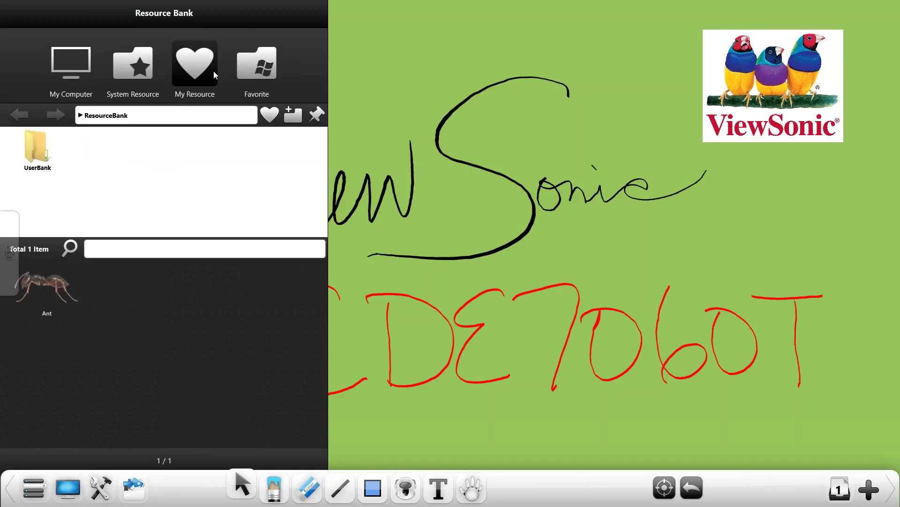
Select the ViewSonic logo and open and close its Edit Menu.
{"action": "left_click", "coordinate": [773, 85]}
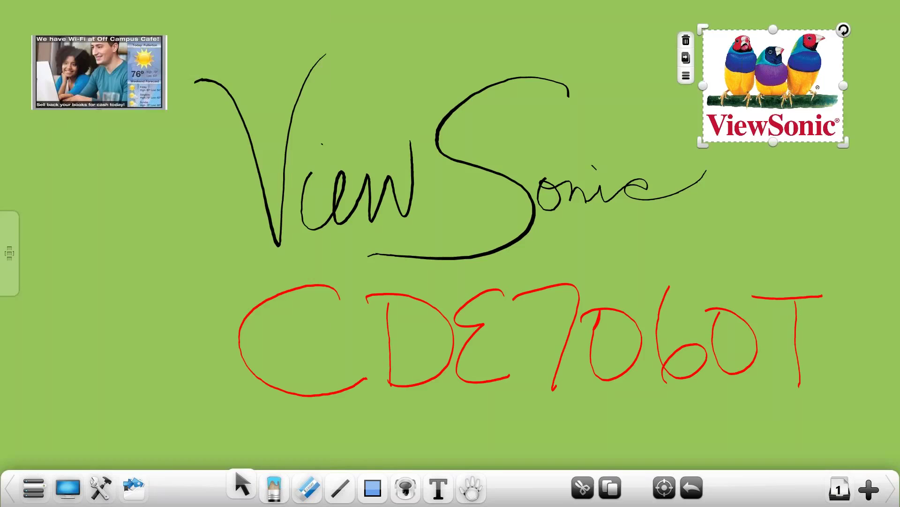
{"action": "left_click", "coordinate": [686, 76]}
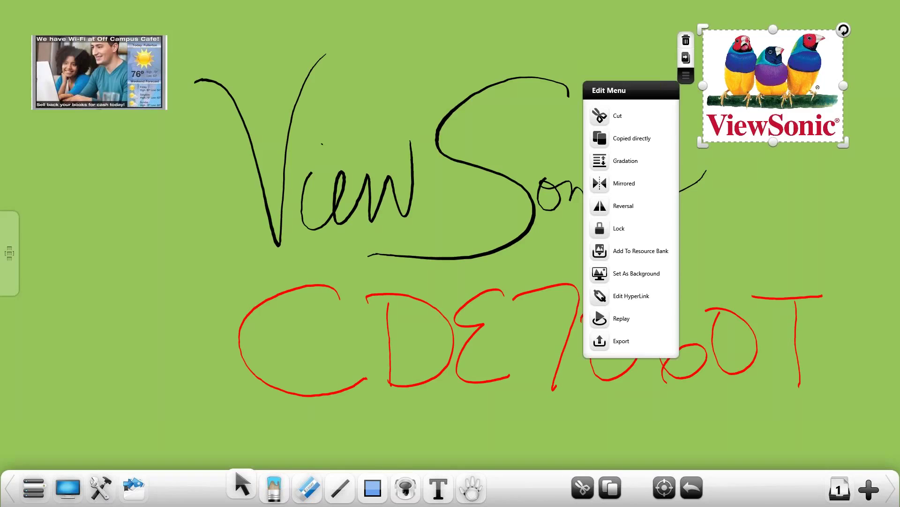
{"action": "left_click", "coordinate": [685, 78]}
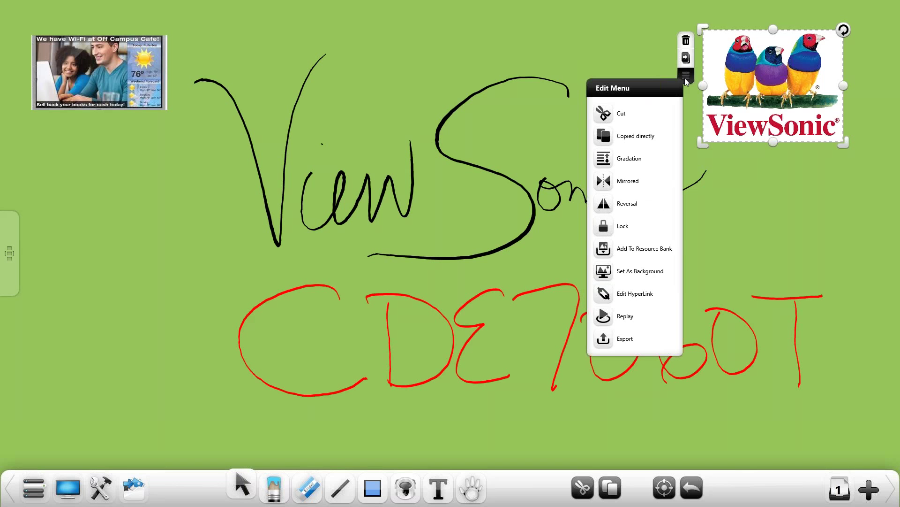
{"action": "left_click", "coordinate": [685, 78]}
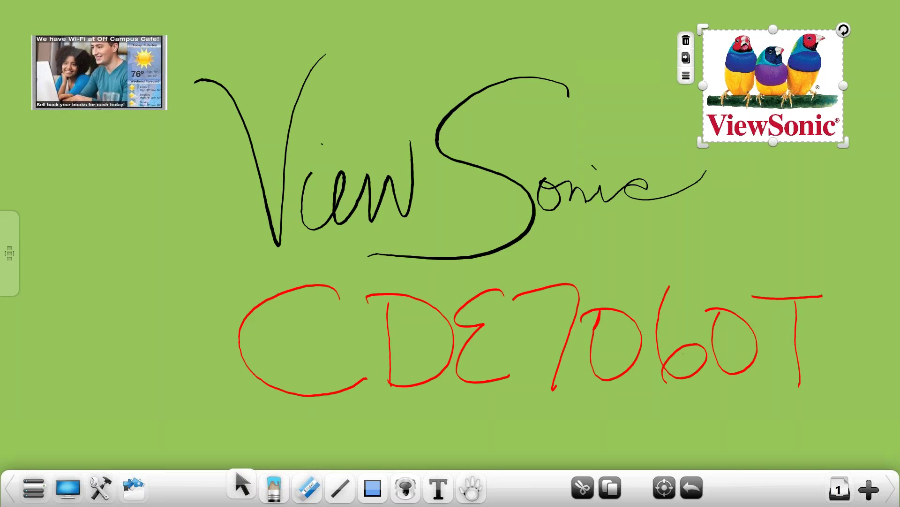
Lasso-select the red CDE7060T, shrink it and move it left beneath ViewSonic.
{"action": "key", "text": "Escape"}
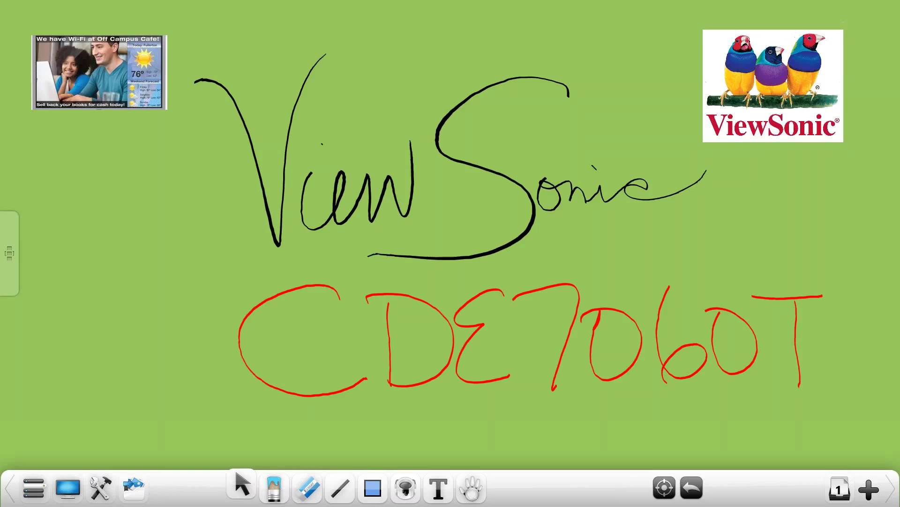
{"action": "mouse_move", "coordinate": [843, 346]}
{"action": "left_mouse_down"}
{"action": "mouse_move", "coordinate": [487, 274]}
{"action": "mouse_move", "coordinate": [197, 363]}
{"action": "mouse_move", "coordinate": [539, 422]}
{"action": "mouse_move", "coordinate": [824, 410]}
{"action": "mouse_move", "coordinate": [849, 331]}
{"action": "left_mouse_up"}
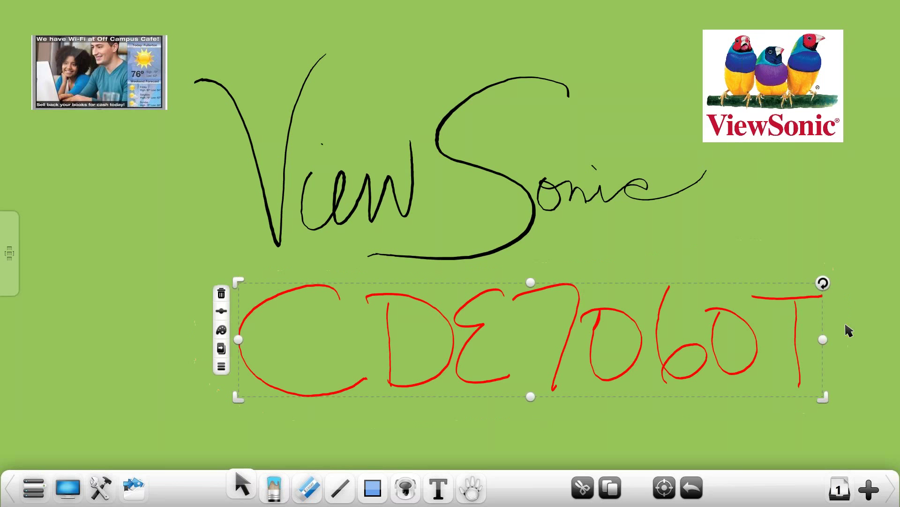
{"action": "left_click_drag", "start_coordinate": [512, 350], "coordinate": [371, 340]}
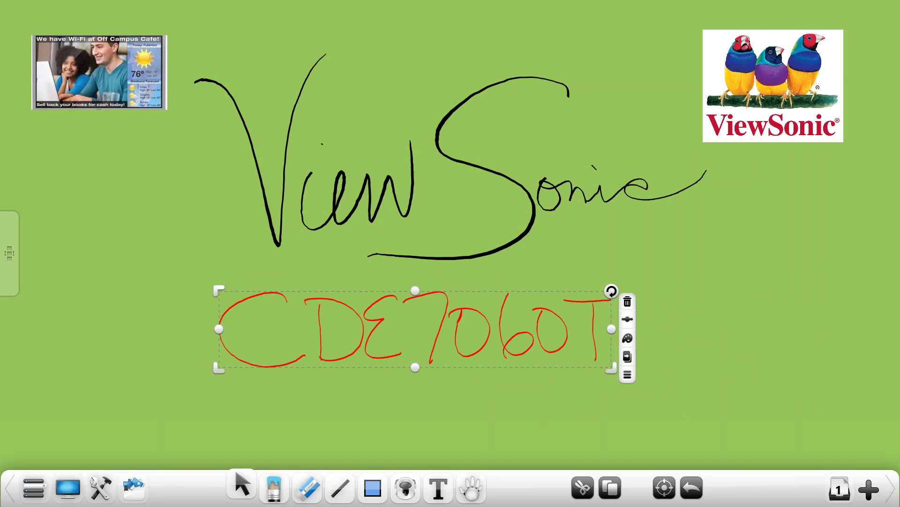
Try black and yellow on CDE7060T, return it to red, and thicken its strokes.
{"action": "left_click", "coordinate": [628, 338]}
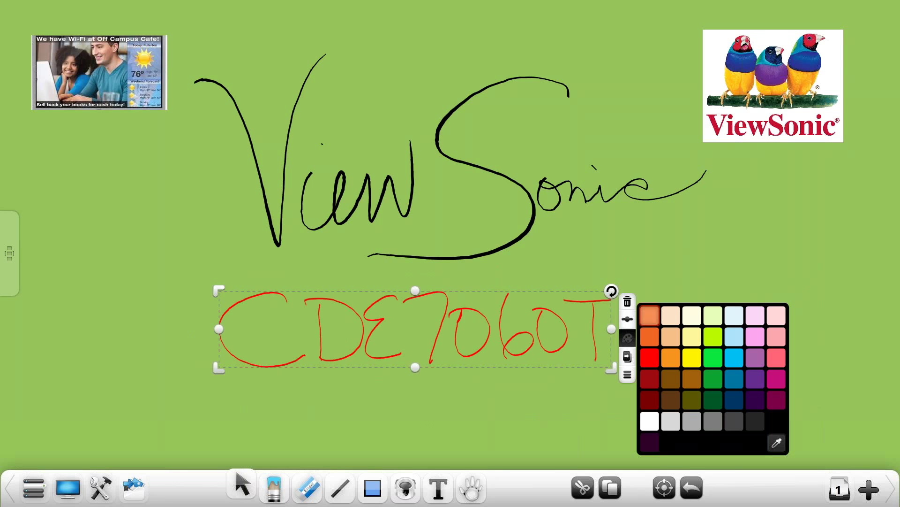
{"action": "left_click", "coordinate": [776, 421]}
{"action": "left_click", "coordinate": [692, 358]}
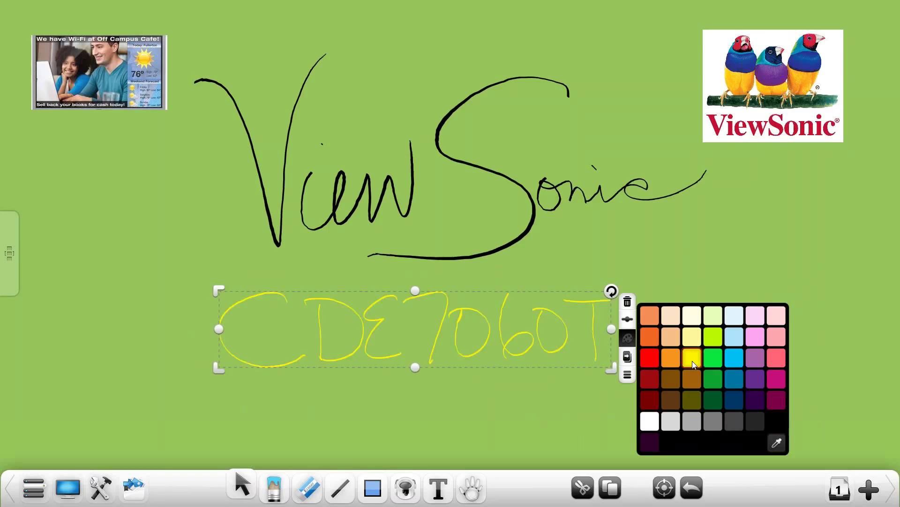
{"action": "left_click", "coordinate": [650, 361]}
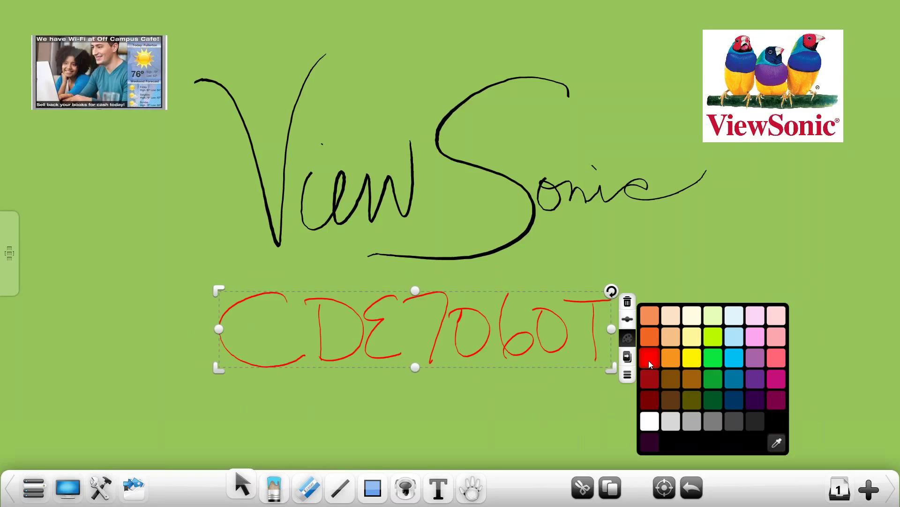
{"action": "left_click", "coordinate": [627, 319]}
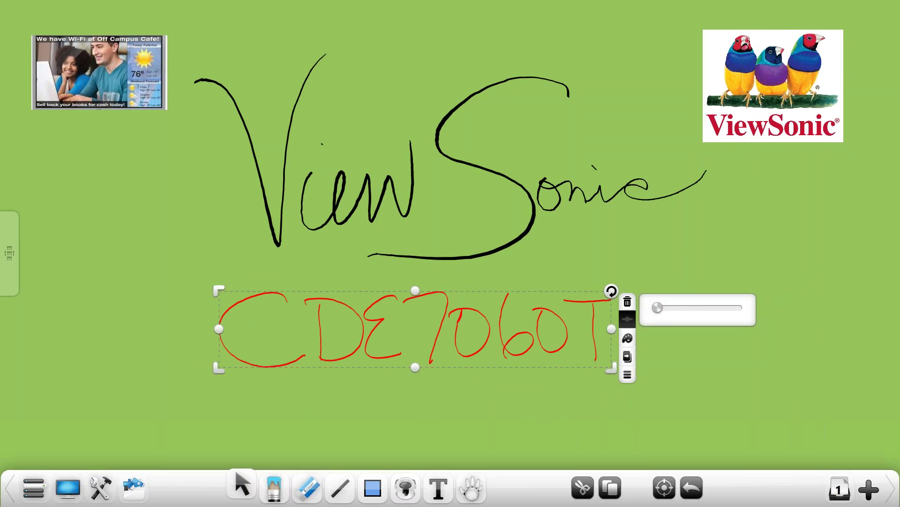
{"action": "left_click_drag", "start_coordinate": [657, 307], "coordinate": [675, 313]}
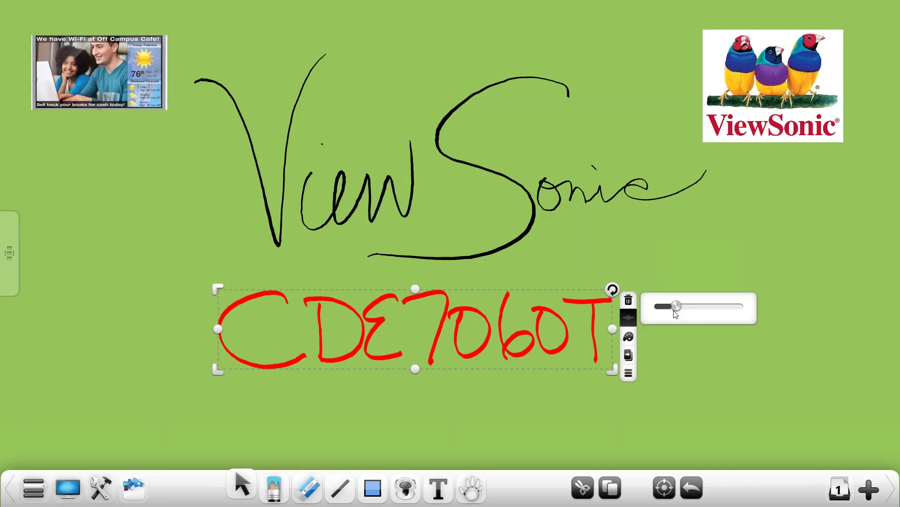
{"action": "left_click", "coordinate": [276, 493]}
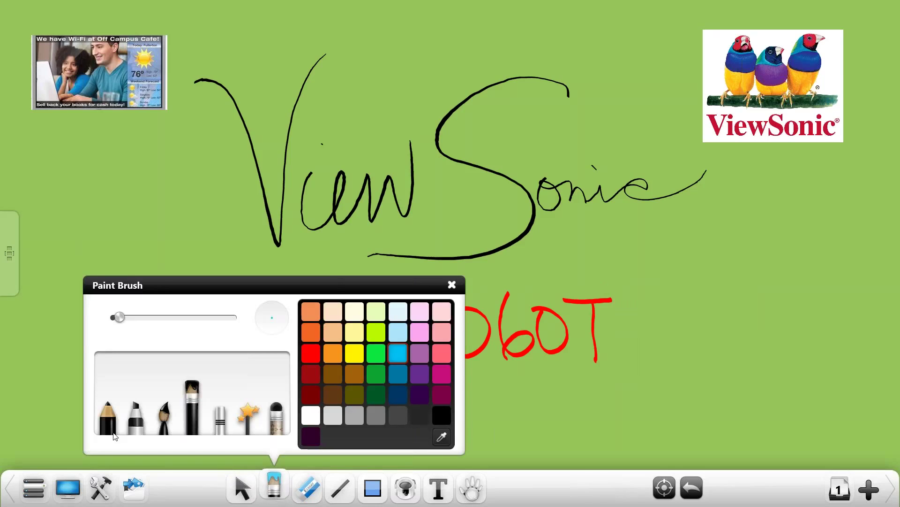
Cycle through Hard Pen, Highlighter, Chinese Brush, Paint Brush, Laser and Magic pens, settling on Texture Pen.
{"action": "left_click", "coordinate": [115, 432]}
{"action": "left_click", "coordinate": [140, 433]}
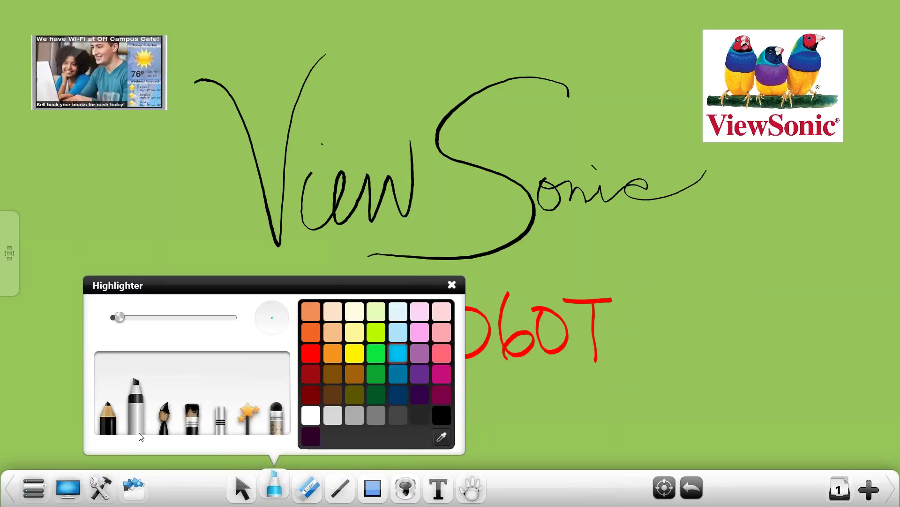
{"action": "left_click", "coordinate": [165, 433]}
{"action": "left_click", "coordinate": [196, 433]}
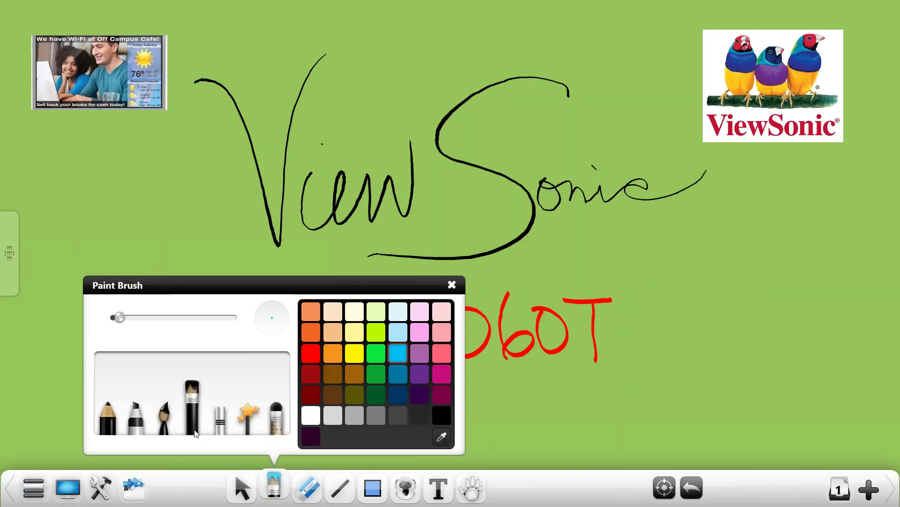
{"action": "left_click", "coordinate": [225, 432]}
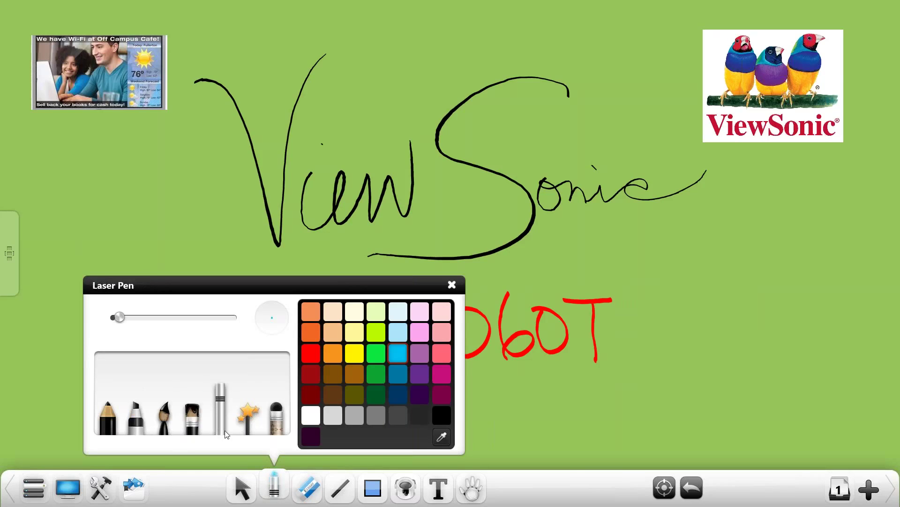
{"action": "left_click", "coordinate": [252, 430]}
{"action": "left_click", "coordinate": [276, 424]}
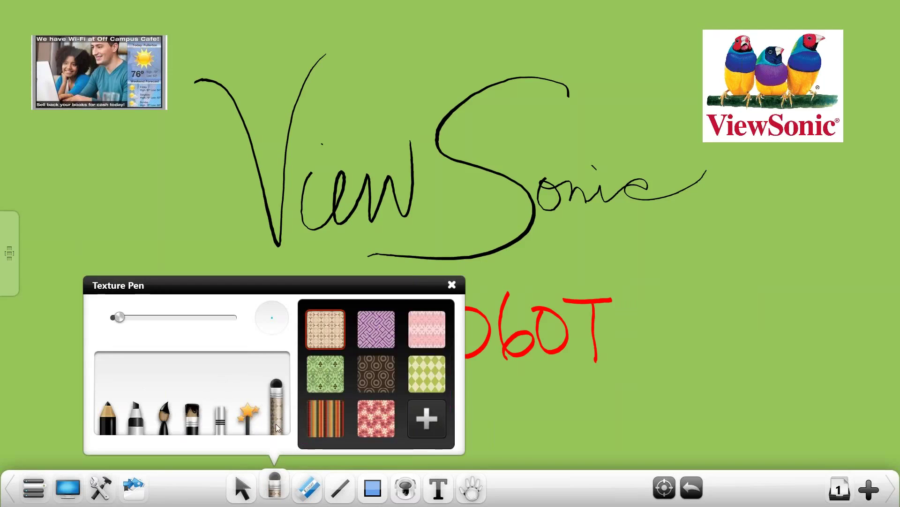
{"action": "left_click", "coordinate": [453, 287]}
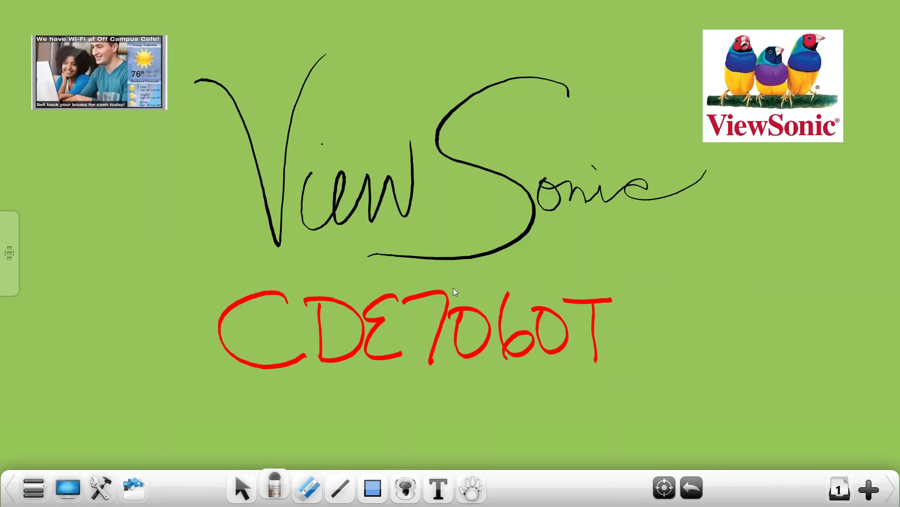
View the eraser options, then activate the Line tool with its settings.
{"action": "left_click", "coordinate": [315, 500]}
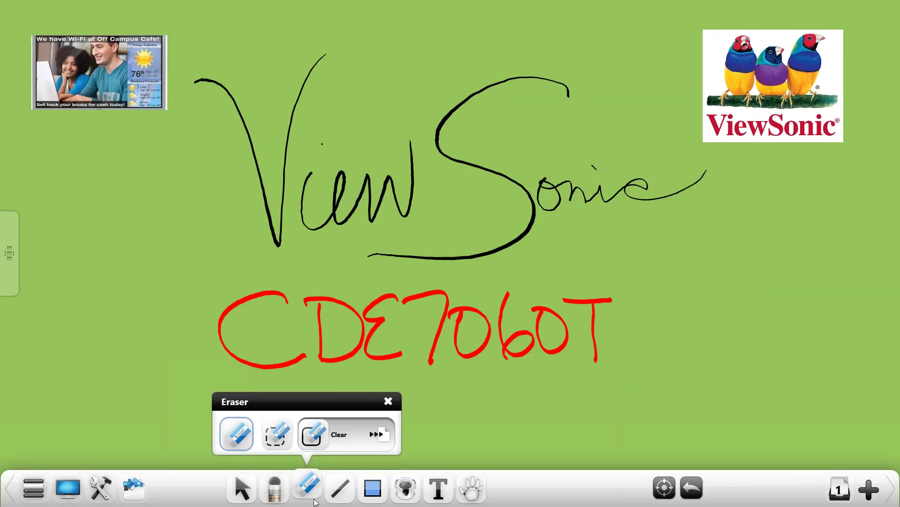
{"action": "left_click", "coordinate": [340, 488]}
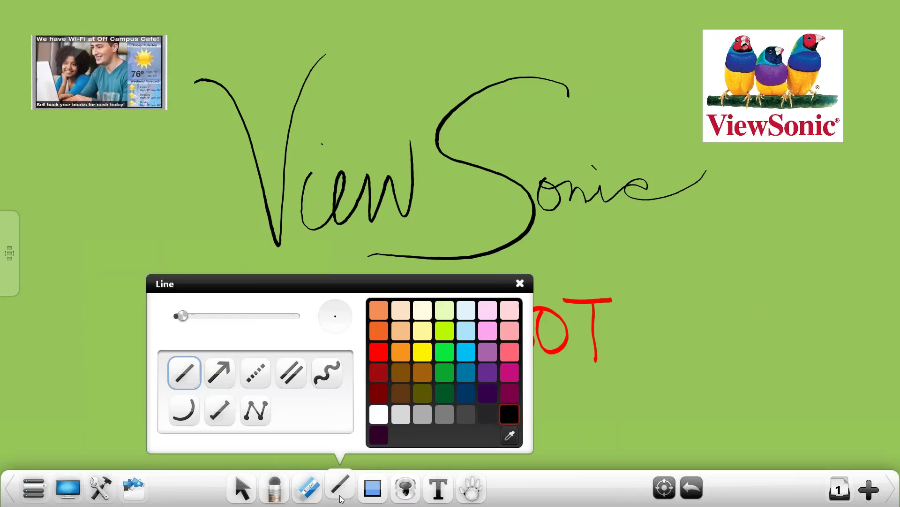
Draw a tall black parallelogram right of CDE7060T, then set shapes to Graphic Recognition.
{"action": "left_click", "coordinate": [373, 499]}
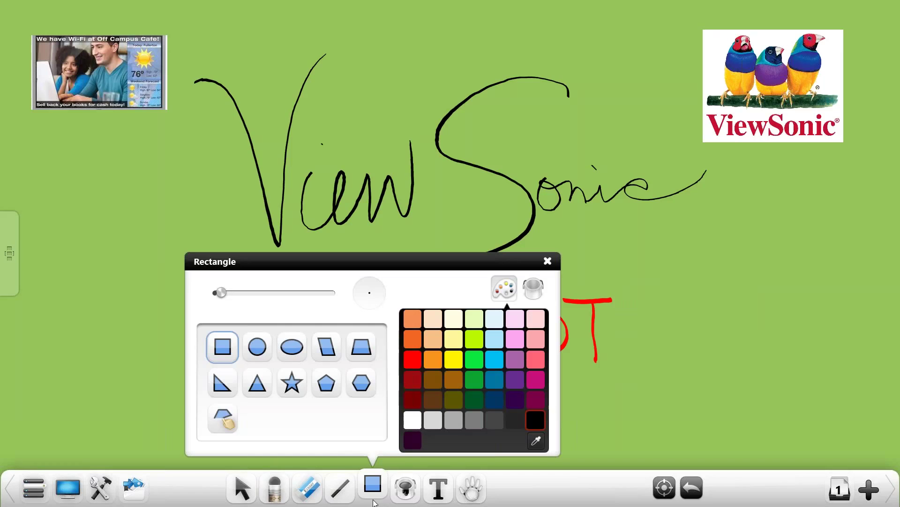
{"action": "left_click", "coordinate": [260, 355]}
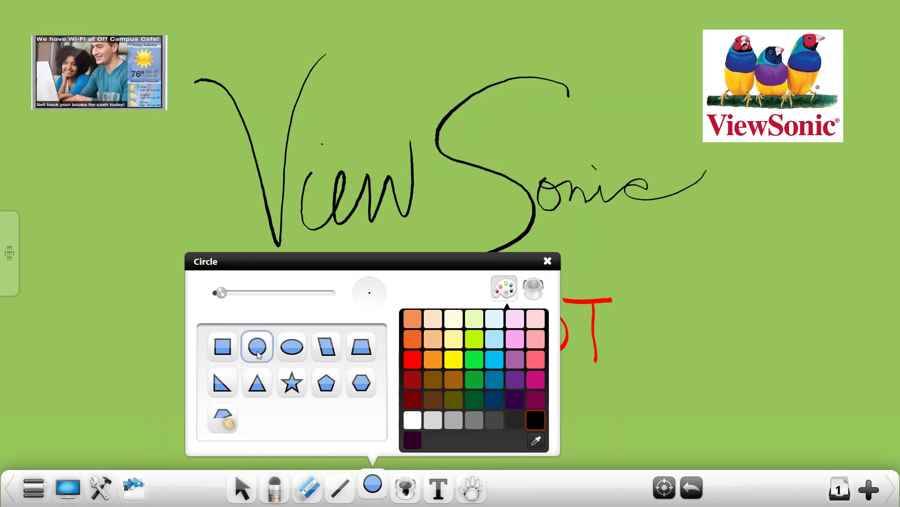
{"action": "left_click", "coordinate": [300, 356]}
{"action": "left_click", "coordinate": [330, 358]}
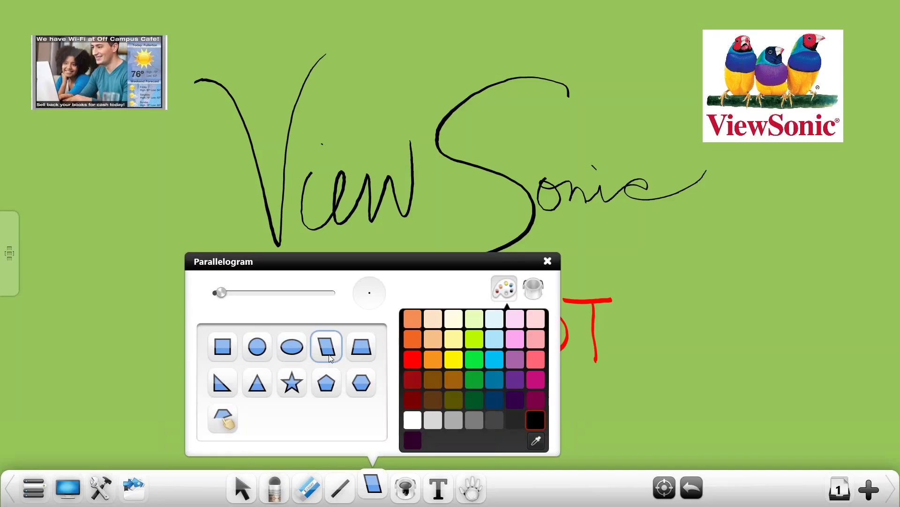
{"action": "left_click_drag", "start_coordinate": [662, 272], "coordinate": [753, 407]}
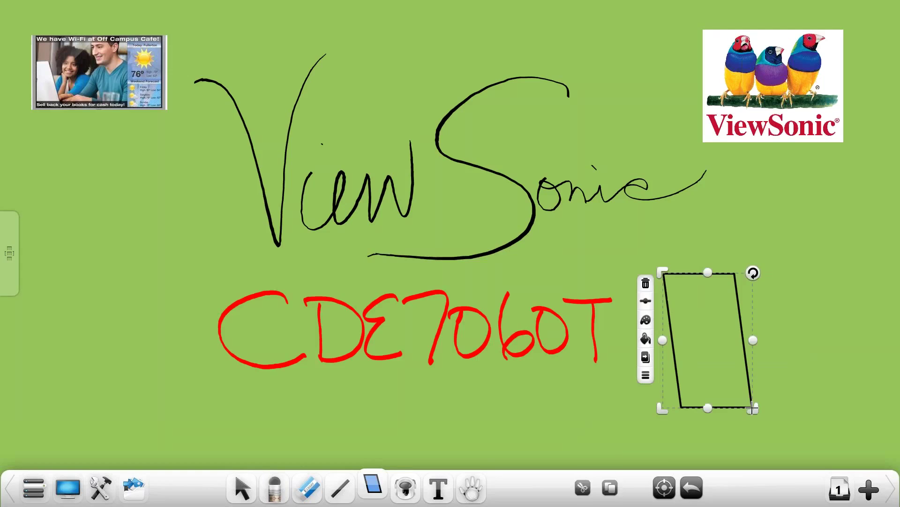
{"action": "left_click", "coordinate": [373, 484]}
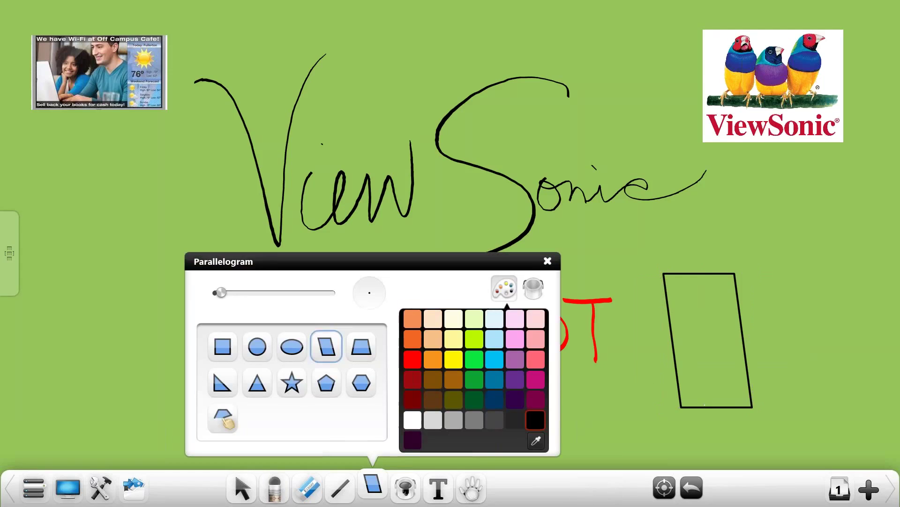
{"action": "left_click", "coordinate": [223, 418]}
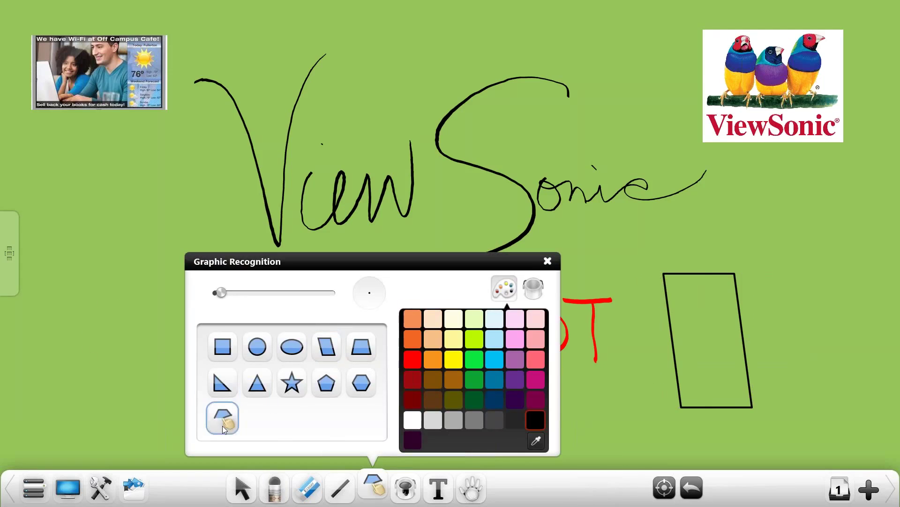
Sketch a circle, a triangle and a rectangle down the left side as recognised shapes.
{"action": "mouse_move", "coordinate": [112, 297]}
{"action": "left_mouse_down"}
{"action": "mouse_move", "coordinate": [110, 359]}
{"action": "mouse_move", "coordinate": [138, 310]}
{"action": "mouse_move", "coordinate": [113, 297]}
{"action": "left_mouse_up"}
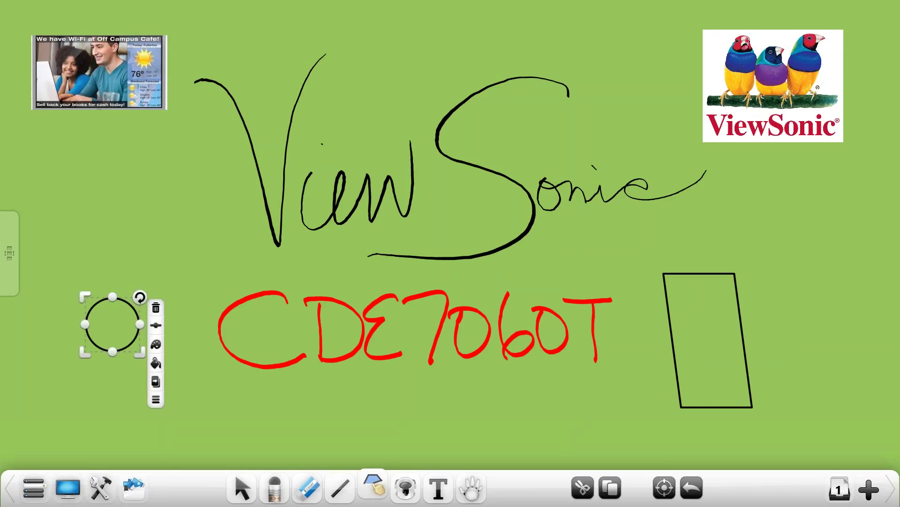
{"action": "mouse_move", "coordinate": [126, 182]}
{"action": "left_mouse_down"}
{"action": "mouse_move", "coordinate": [75, 232]}
{"action": "mouse_move", "coordinate": [165, 242]}
{"action": "mouse_move", "coordinate": [123, 185]}
{"action": "left_mouse_up"}
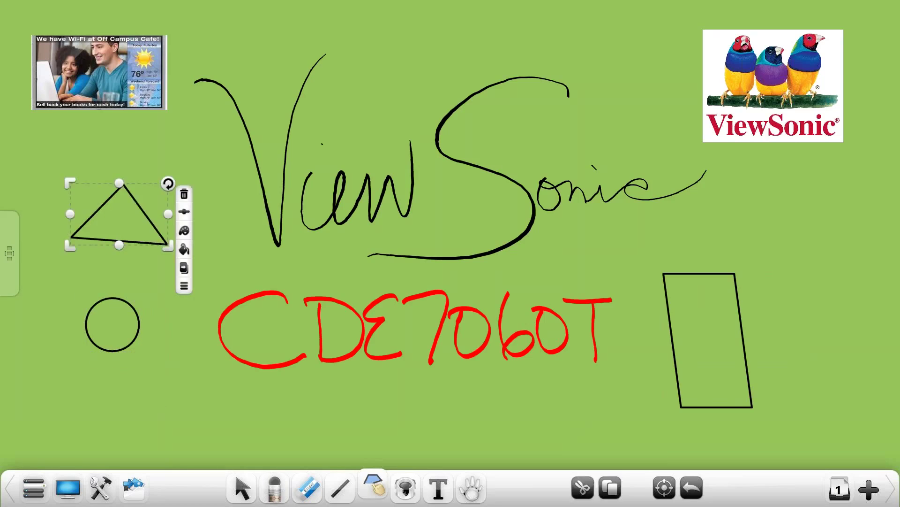
{"action": "mouse_move", "coordinate": [123, 389]}
{"action": "left_mouse_down"}
{"action": "mouse_move", "coordinate": [202, 401]}
{"action": "mouse_move", "coordinate": [136, 391]}
{"action": "left_mouse_up"}
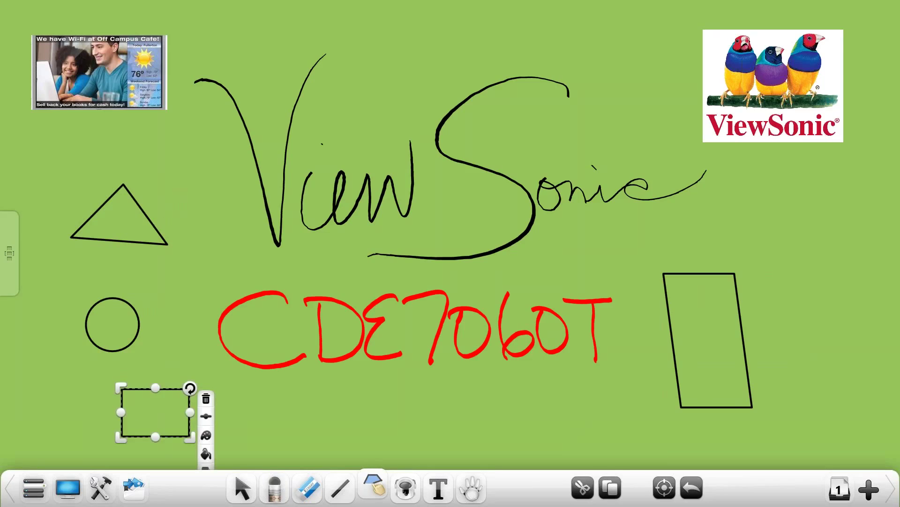
{"action": "left_click", "coordinate": [407, 490]}
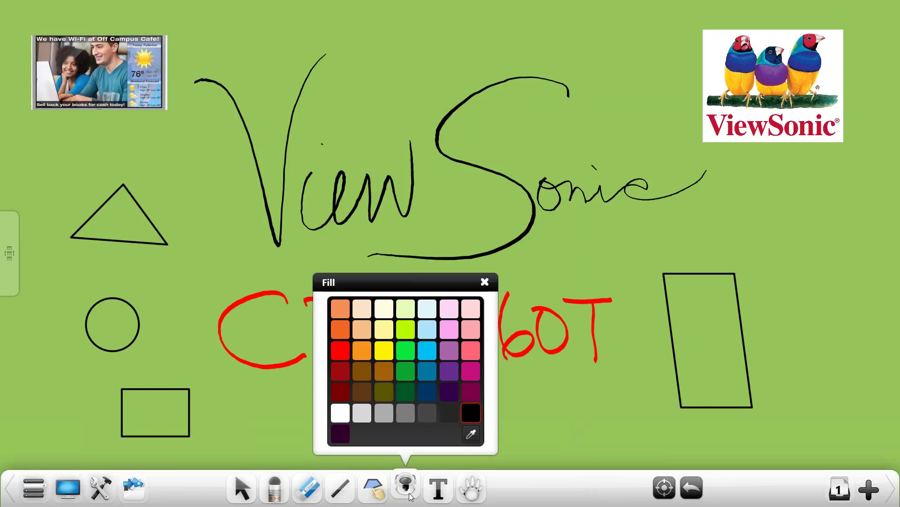
Fill the circle, parallelogram, rectangle and triangle solid yellow.
{"action": "left_click", "coordinate": [384, 353]}
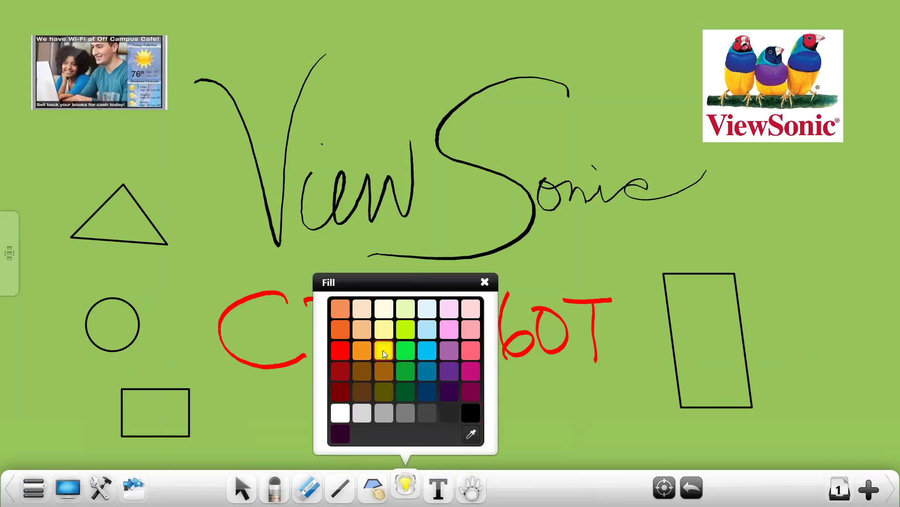
{"action": "left_click", "coordinate": [112, 324]}
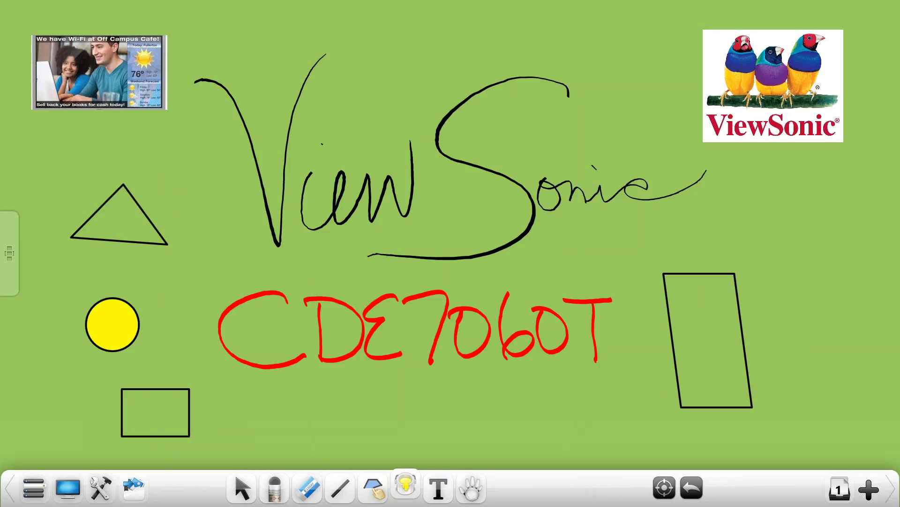
{"action": "left_click", "coordinate": [694, 355]}
{"action": "left_click", "coordinate": [157, 411]}
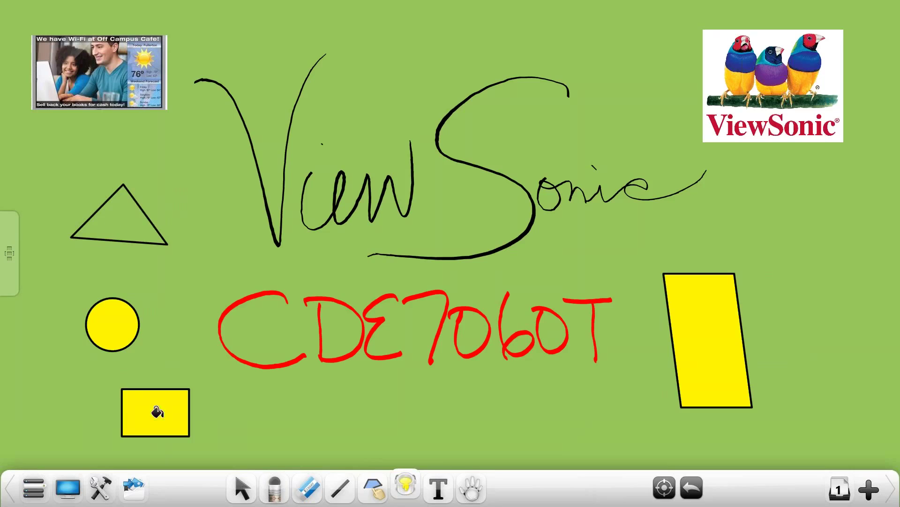
{"action": "left_click", "coordinate": [113, 221]}
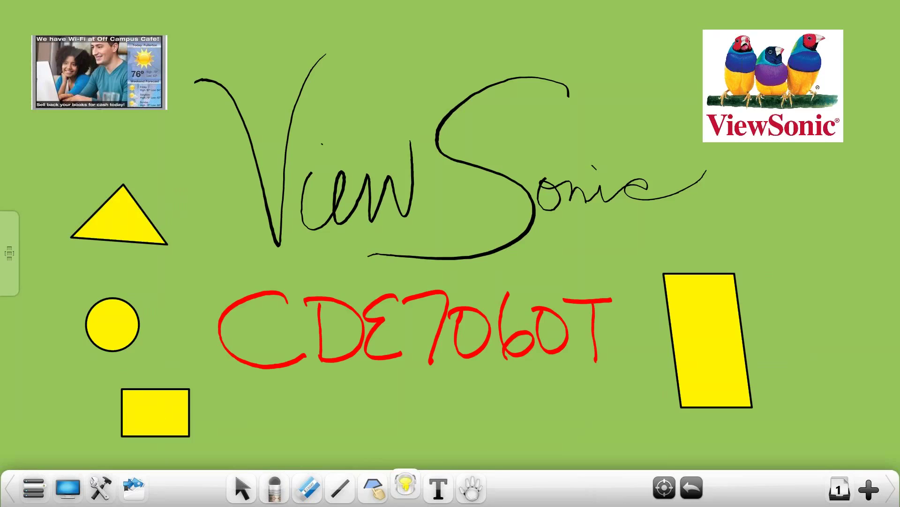
{"action": "left_click", "coordinate": [438, 487]}
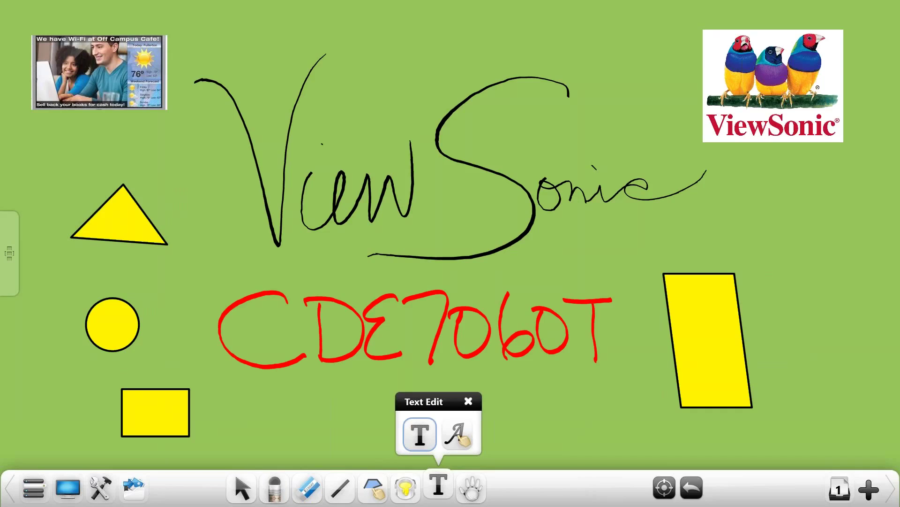
Set text input to handwriting Recognition, then select the Pan hand tool.
{"action": "left_click", "coordinate": [457, 441]}
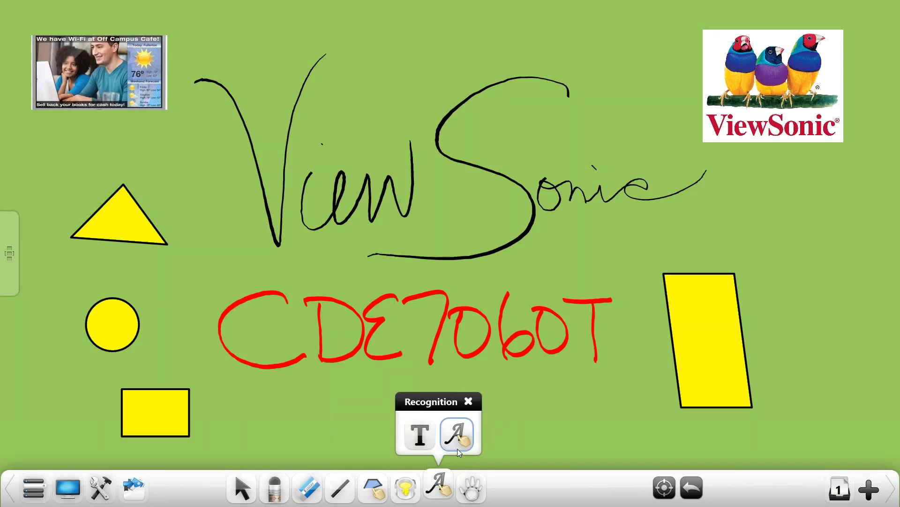
{"action": "left_click", "coordinate": [475, 498]}
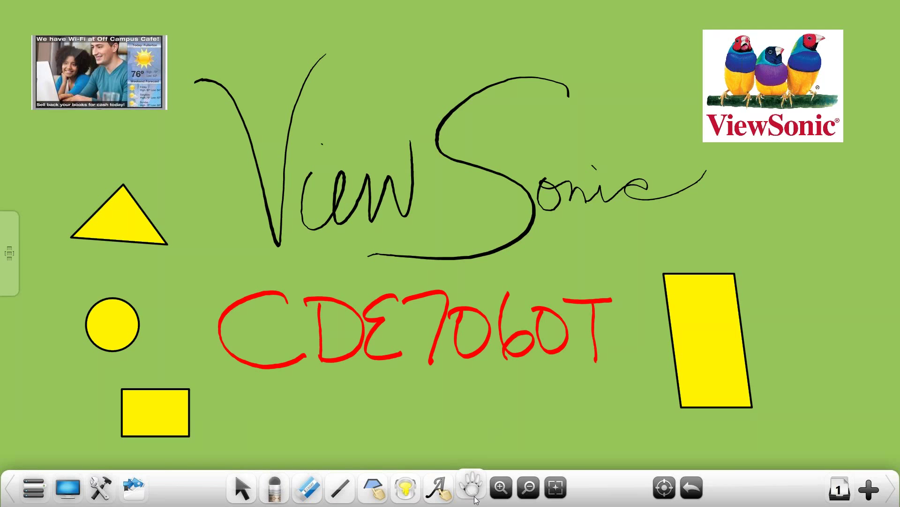
{"action": "left_click_drag", "start_coordinate": [467, 328], "coordinate": [483, 178]}
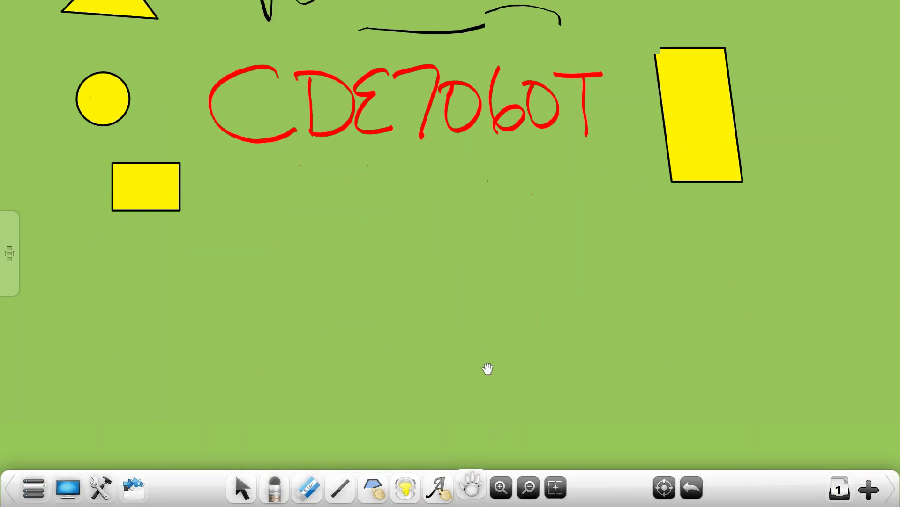
{"action": "left_click_drag", "start_coordinate": [487, 7], "coordinate": [414, 241]}
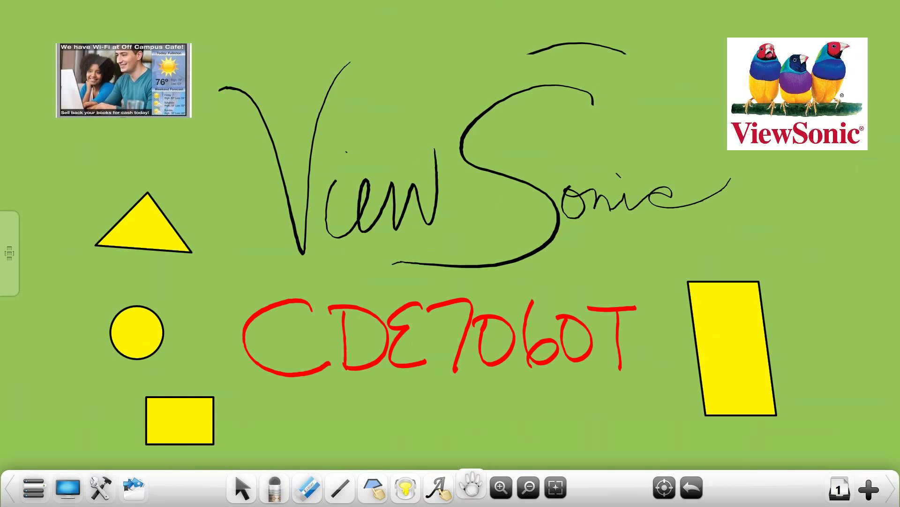
Zoom the page in and out, then recentre on the ViewSonic writing using the navigator.
{"action": "left_click", "coordinate": [501, 488]}
{"action": "left_click", "coordinate": [527, 491]}
{"action": "left_click", "coordinate": [527, 491]}
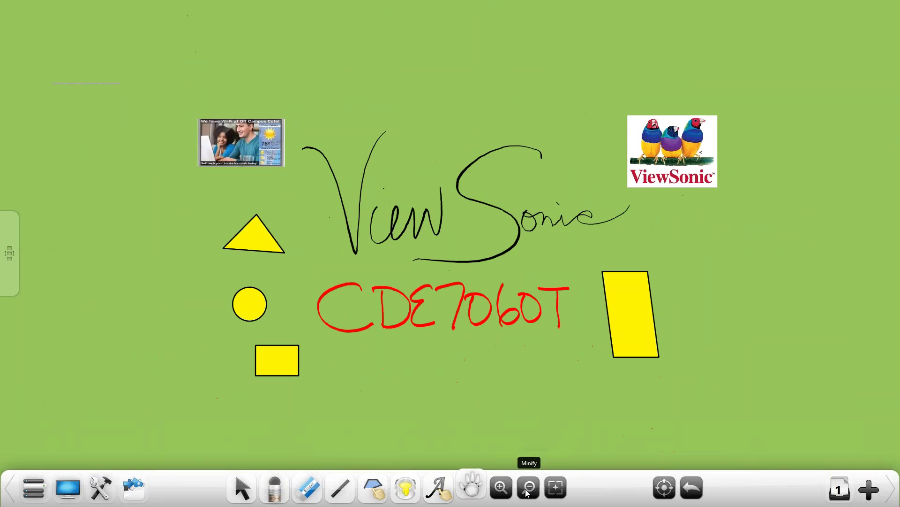
{"action": "left_click", "coordinate": [505, 489]}
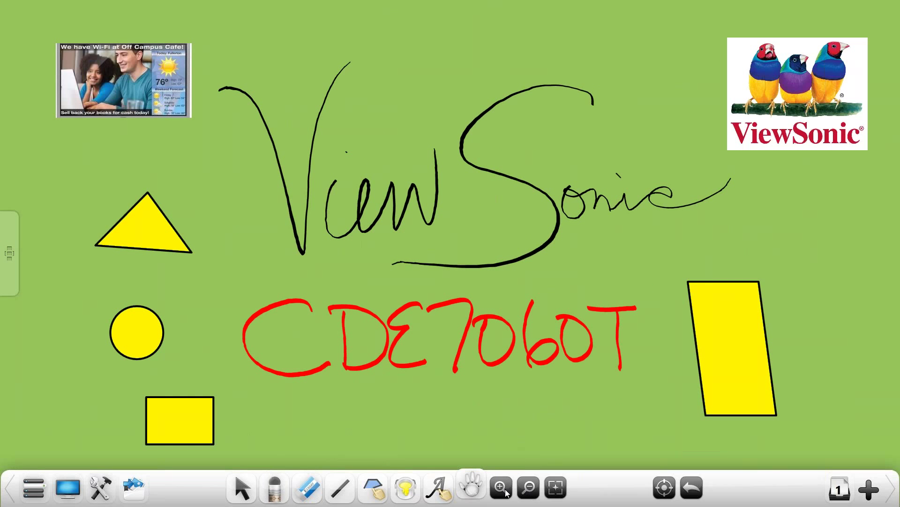
{"action": "left_click", "coordinate": [664, 490]}
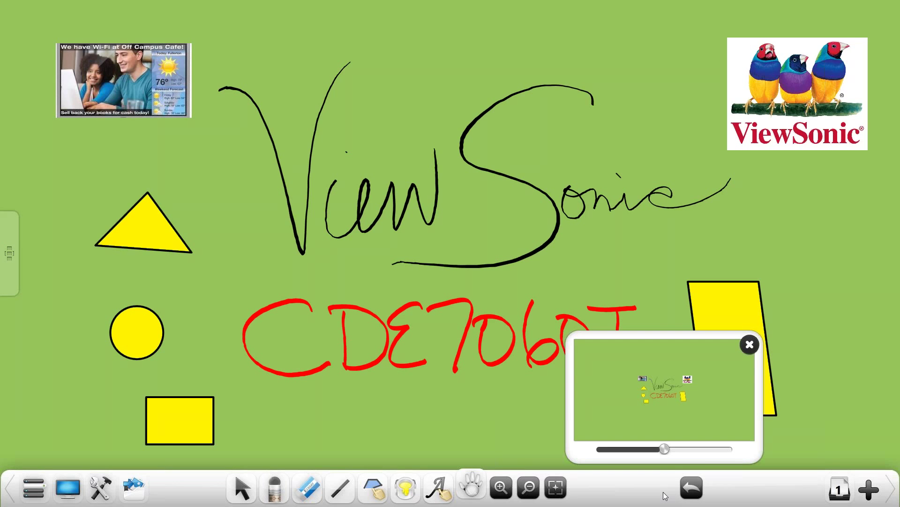
{"action": "left_click", "coordinate": [640, 382]}
{"action": "left_click", "coordinate": [686, 398]}
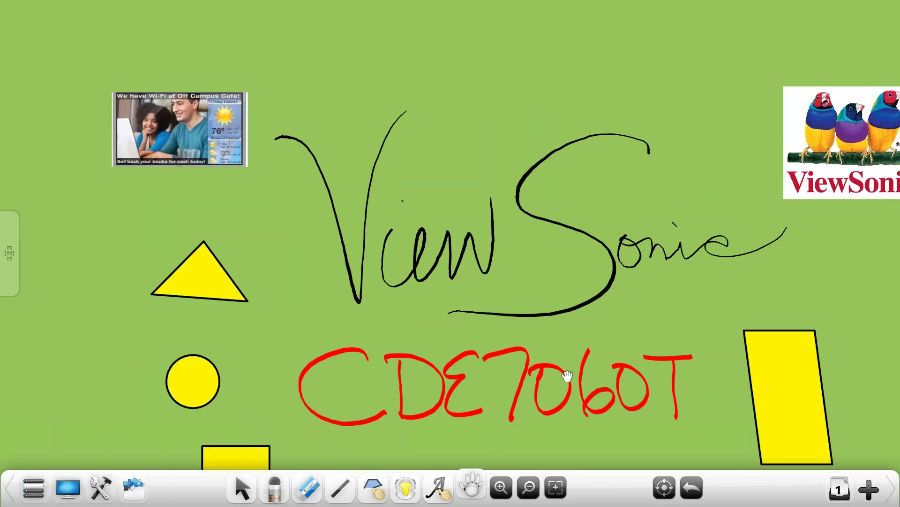
Pan the page view up and to the left with the hand tool.
{"action": "left_click_drag", "start_coordinate": [568, 374], "coordinate": [557, 354]}
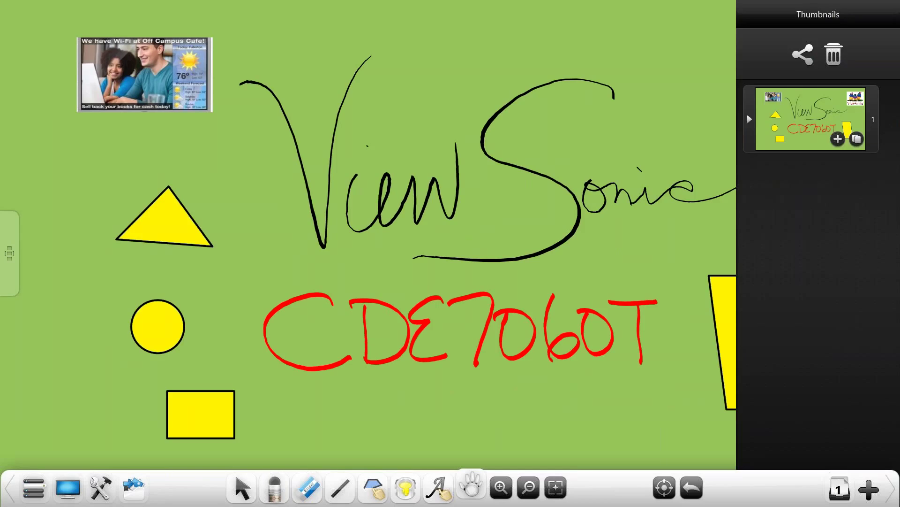
Open and close the main menu, then show the page thumbnails panel.
{"action": "left_click", "coordinate": [34, 493]}
{"action": "left_click", "coordinate": [36, 498]}
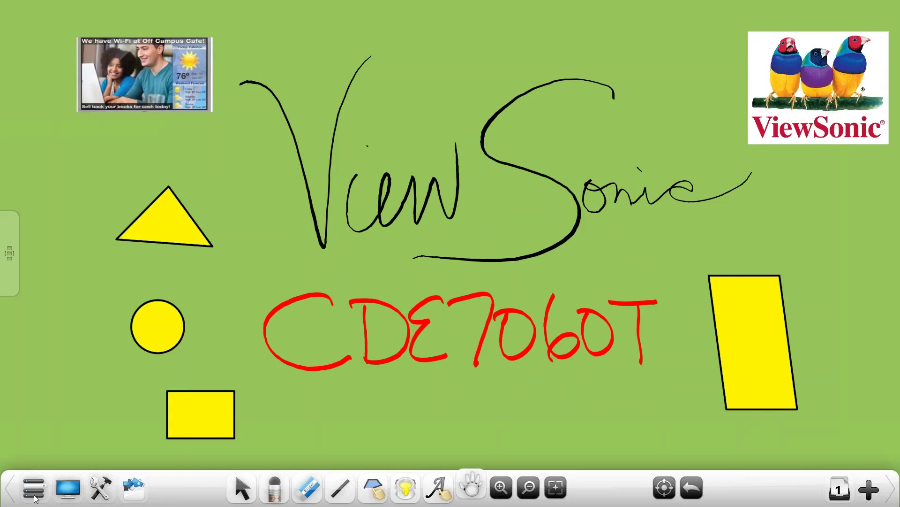
{"action": "left_click", "coordinate": [839, 497]}
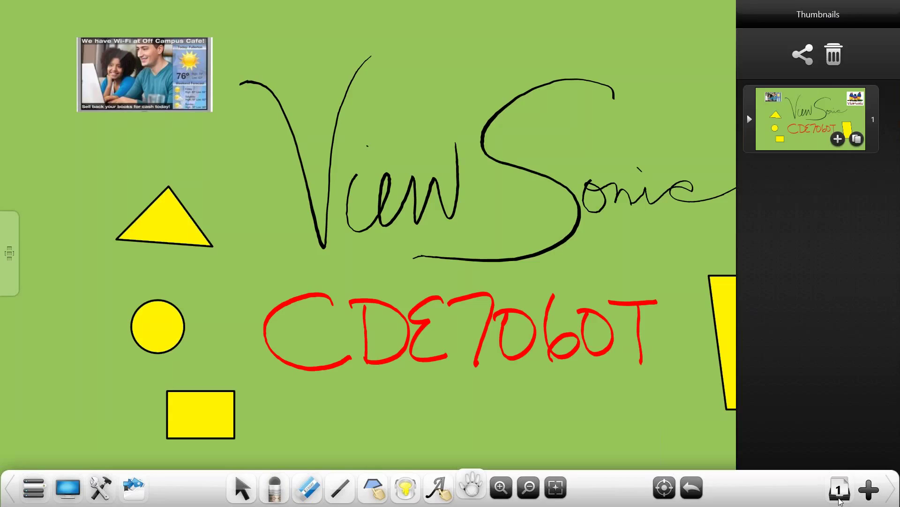
Add blank page 2 after the finished page and view both page thumbnails.
{"action": "left_click", "coordinate": [873, 492]}
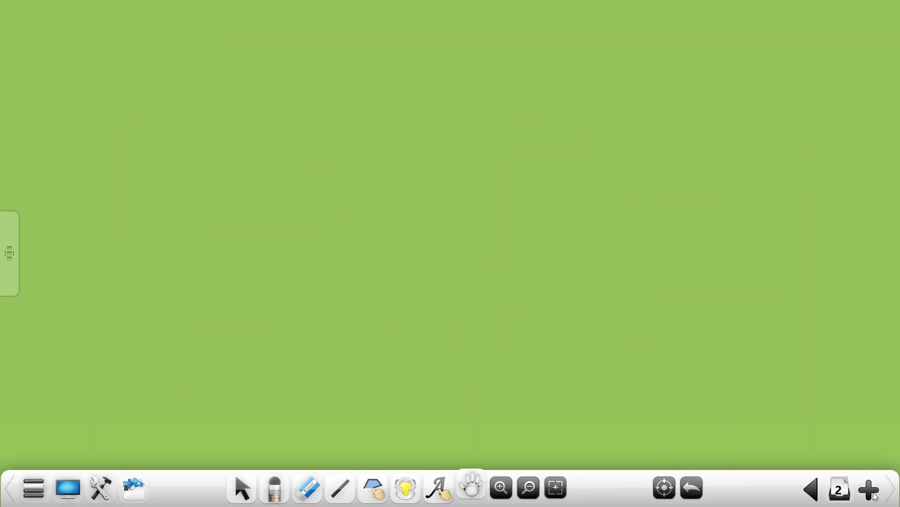
{"action": "left_click", "coordinate": [842, 493]}
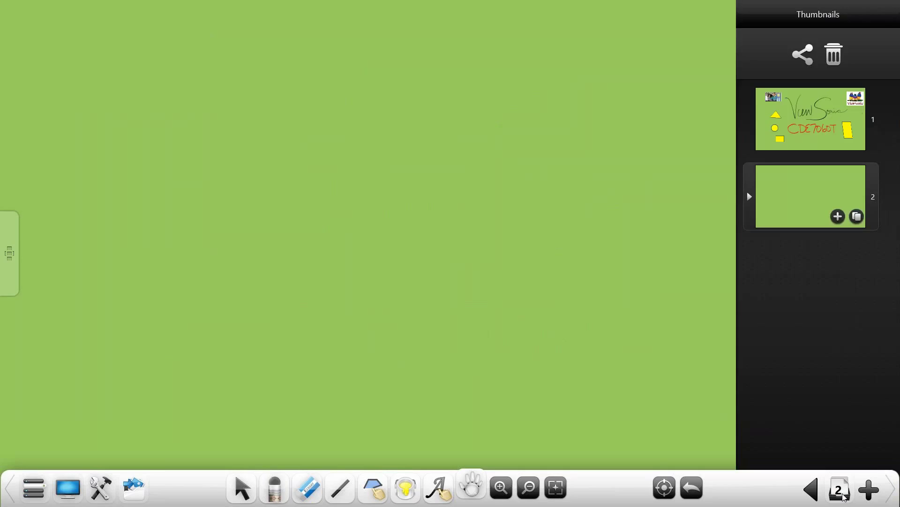